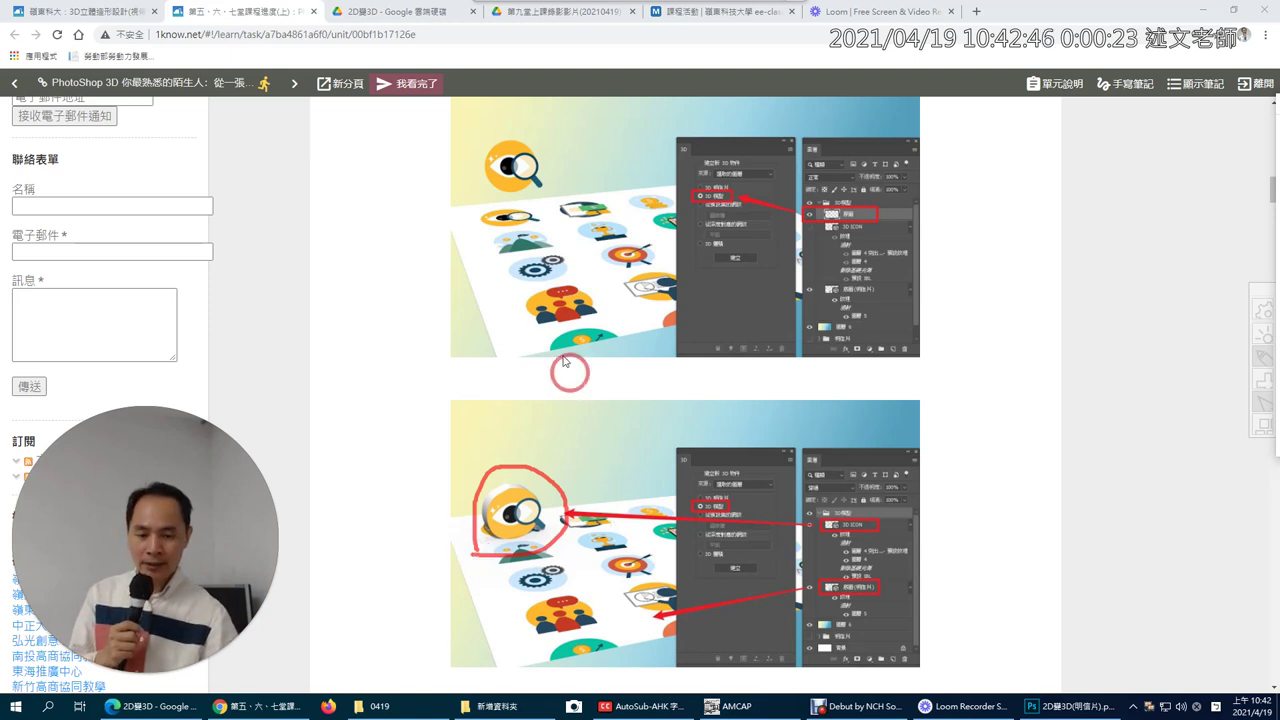
# Circle the flat eye icon lying on the sheet in the upper example image.
pyautogui.moveTo(470, 222)
pyautogui.mouseDown()
pyautogui.moveTo(536, 233)
pyautogui.moveTo(509, 198)
pyautogui.moveTo(478, 204)
pyautogui.mouseUp()
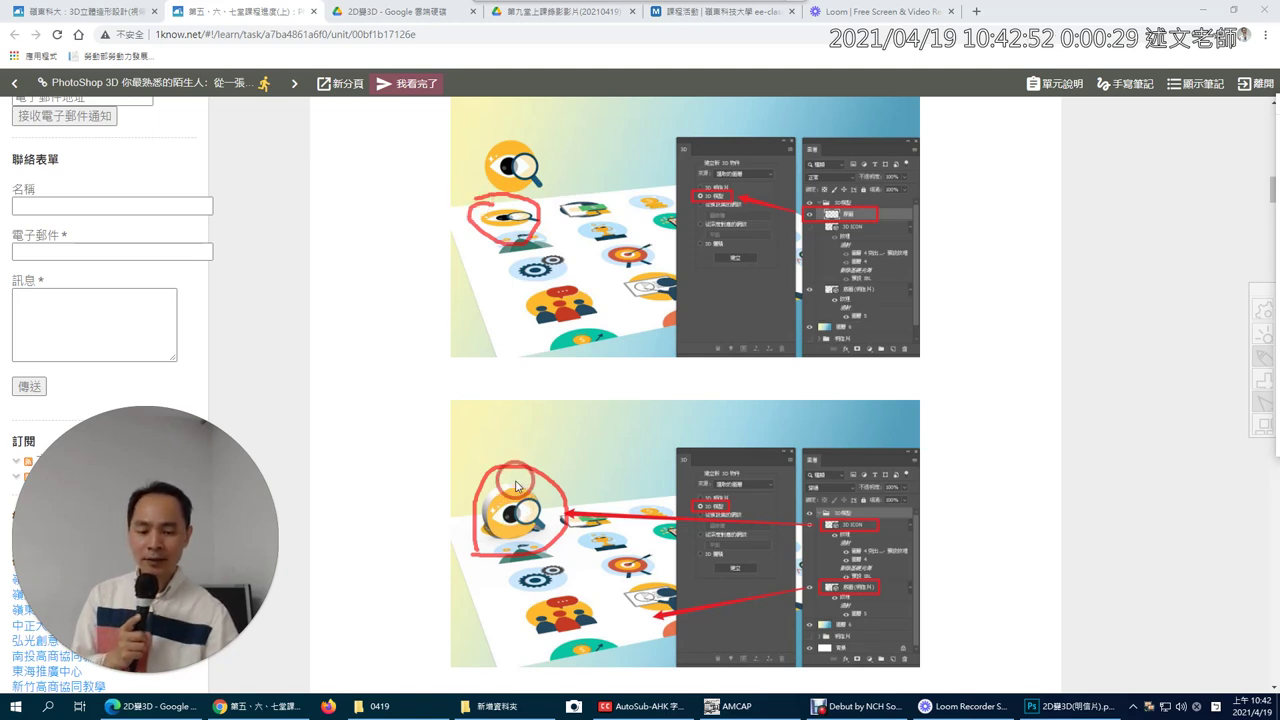
pyautogui.moveTo(511, 185)
pyautogui.mouseDown()
pyautogui.moveTo(471, 180)
pyautogui.moveTo(486, 141)
pyautogui.moveTo(548, 148)
pyautogui.moveTo(500, 262)
pyautogui.mouseUp()
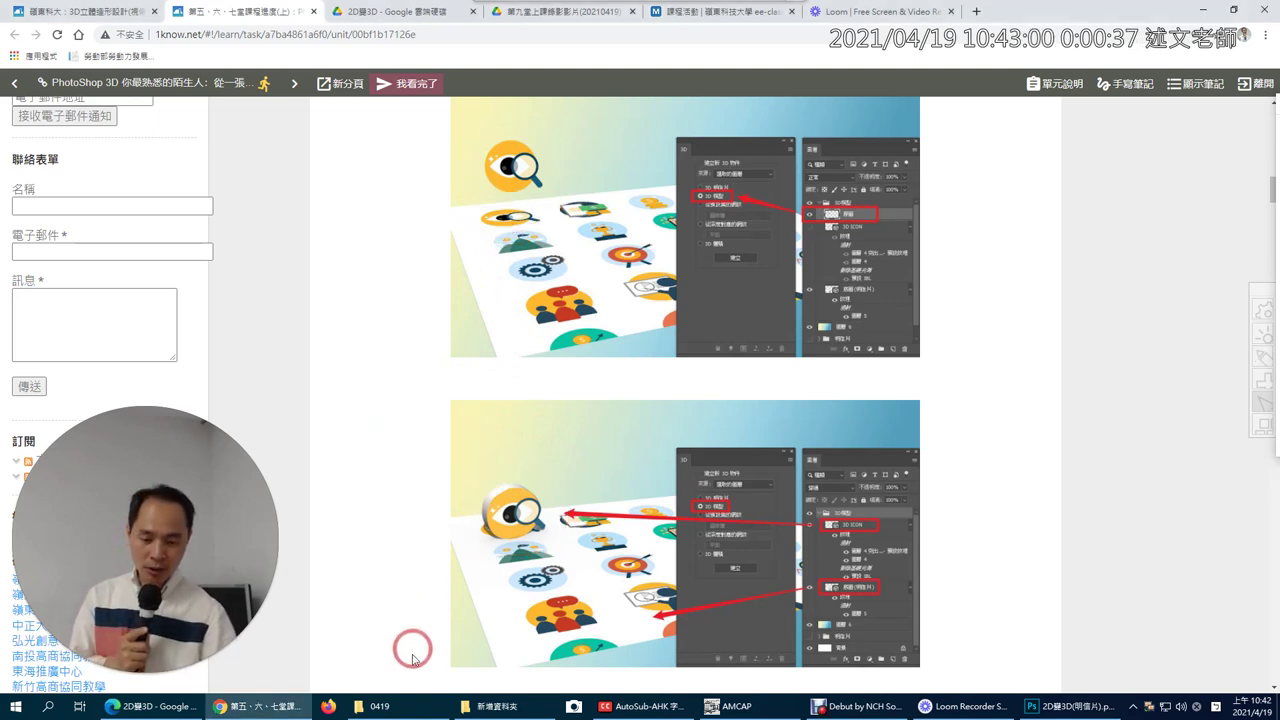
# Open the downloaded file 2D變3D(3D模型).psd in Photoshop and show its layer list with a widened panel area.
pyautogui.click(165, 706)
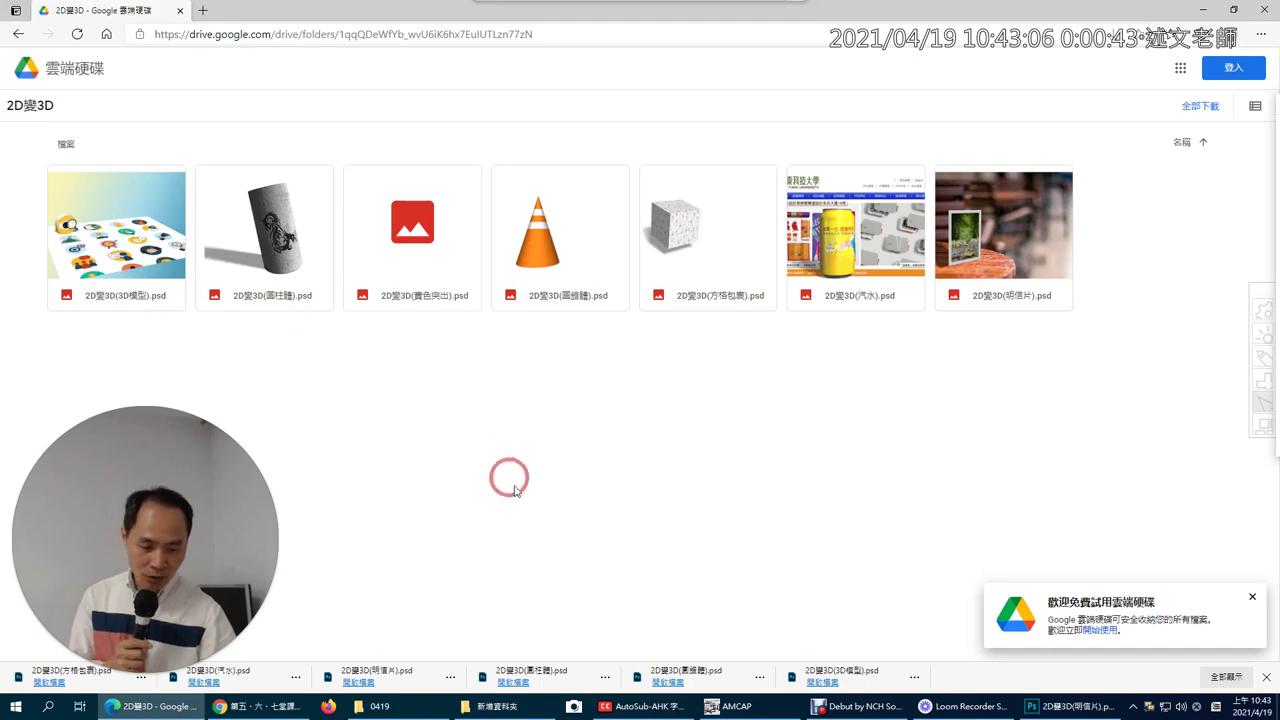
pyautogui.click(815, 678)
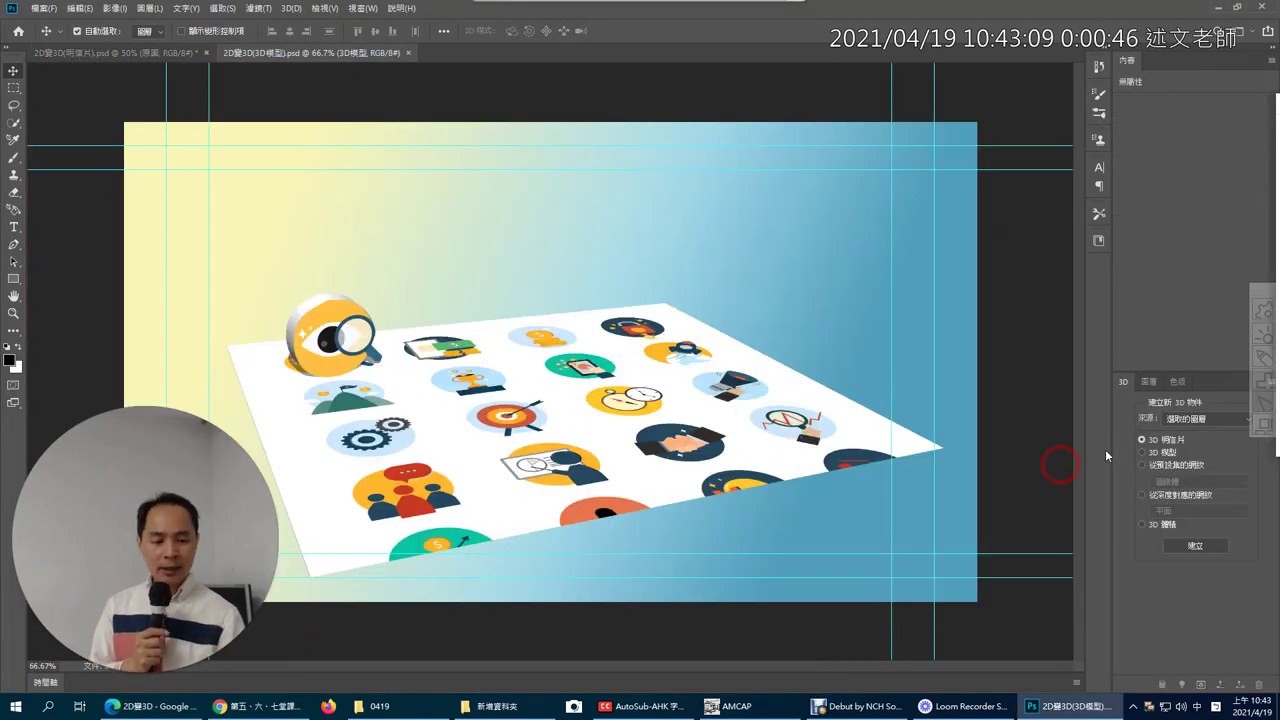
pyautogui.click(1149, 381)
pyautogui.moveTo(1105, 313); pyautogui.dragTo(1006, 306)
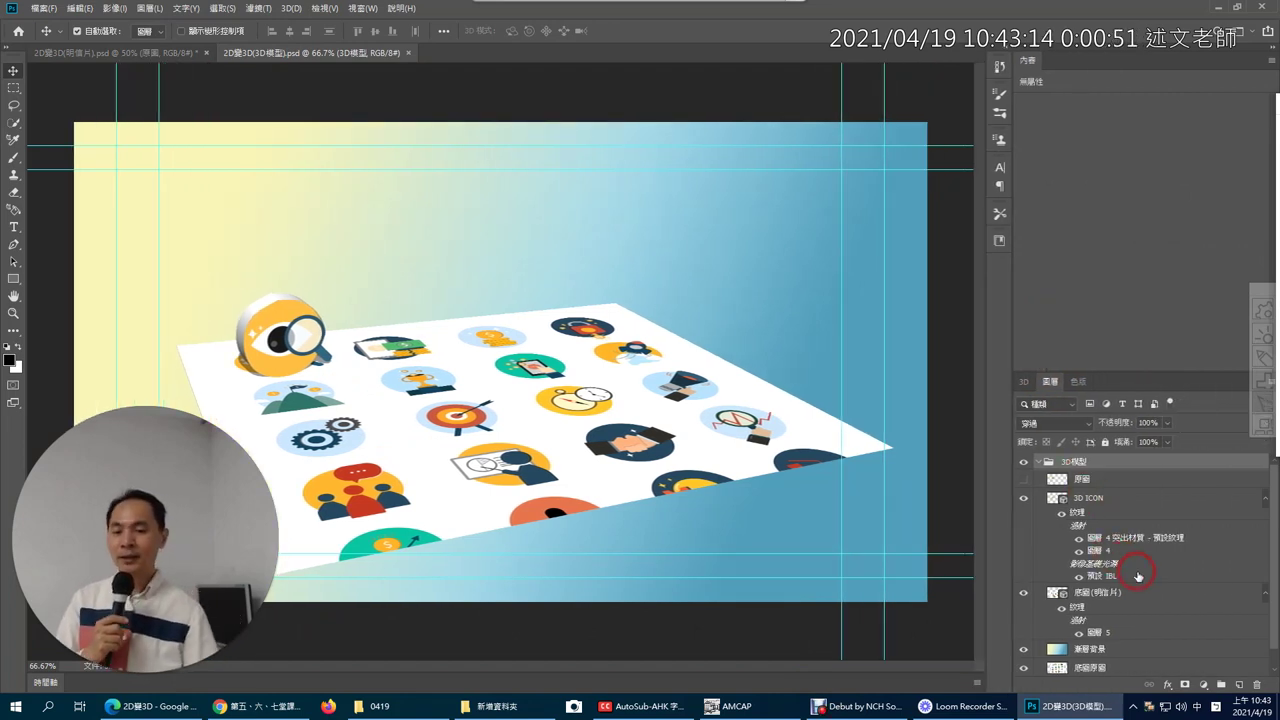
# Hide the 3D ICON layer, then select the 原圖 layer and make it visible.
pyautogui.click(1023, 497)
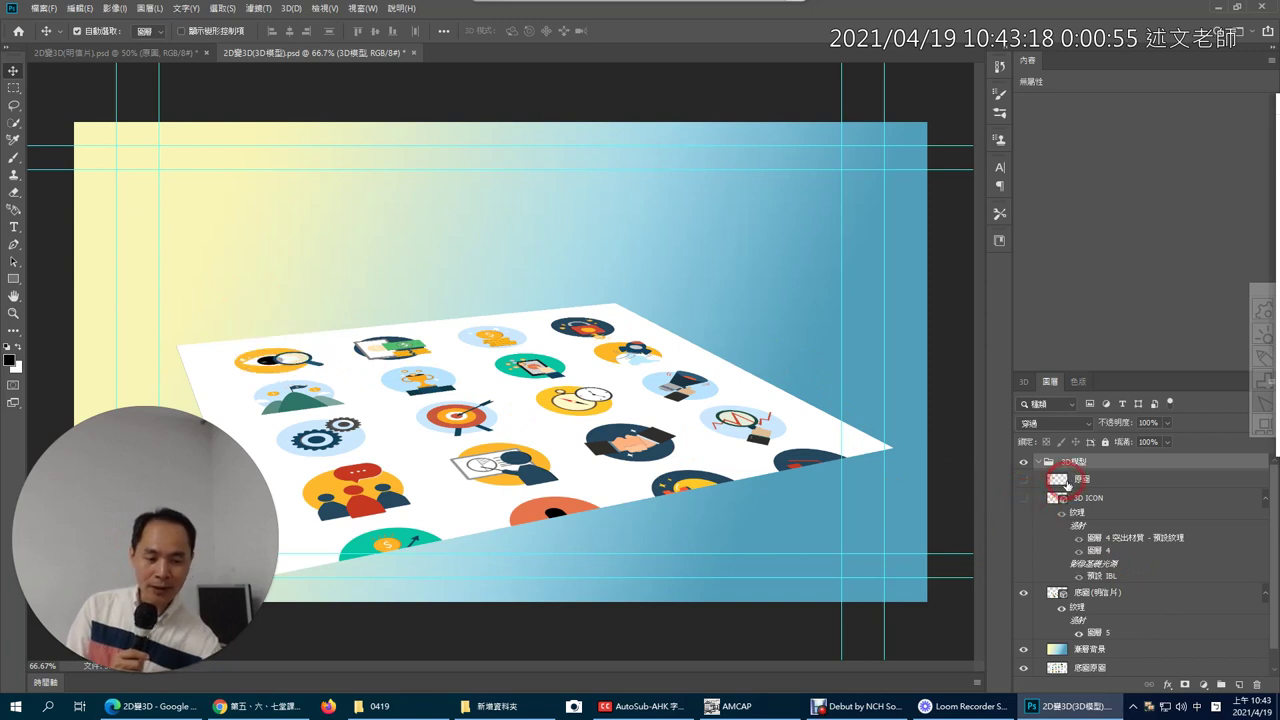
pyautogui.click(1057, 479)
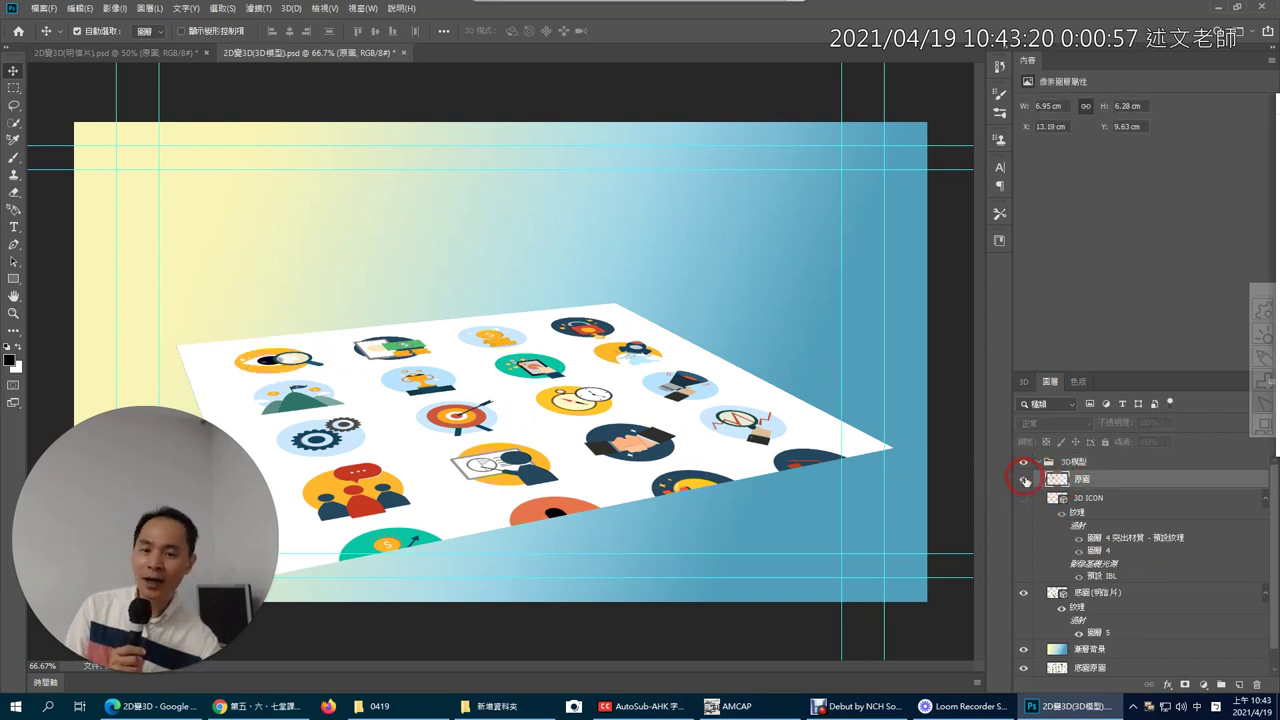
pyautogui.click(1023, 480)
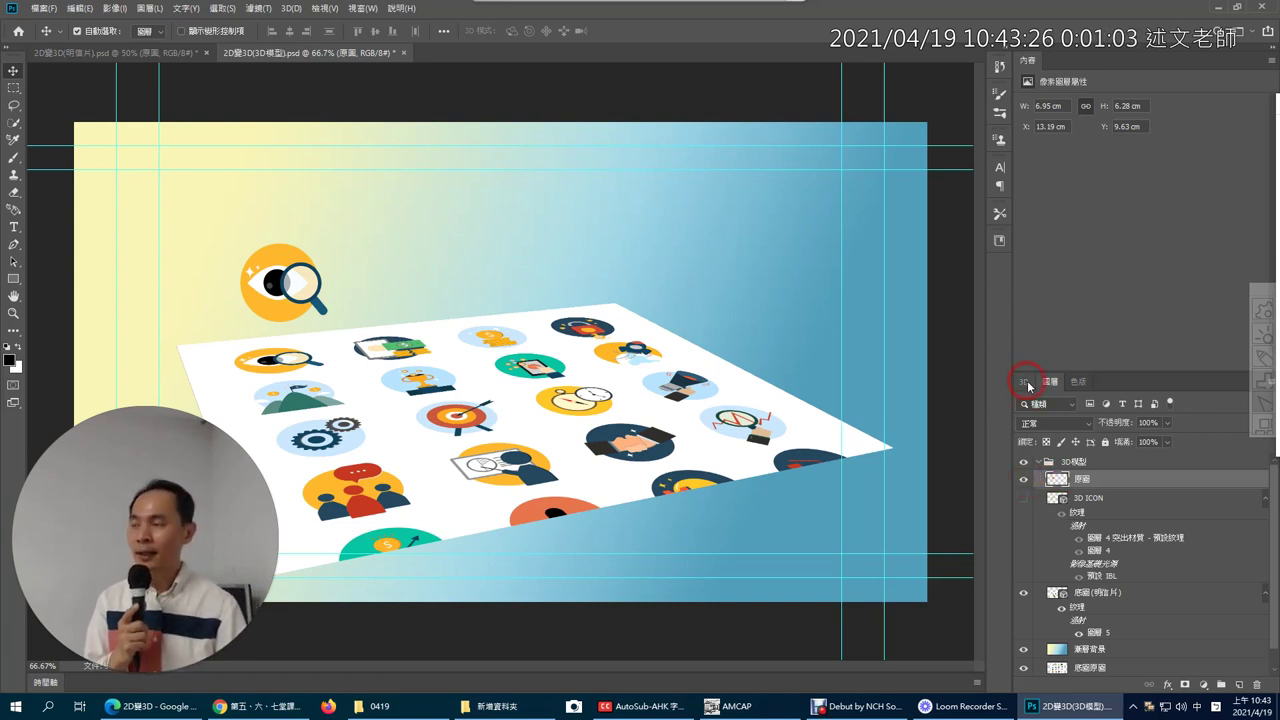
# Create a 3D model (3D 模型) from the selected 原圖 layer.
pyautogui.click(290, 9)
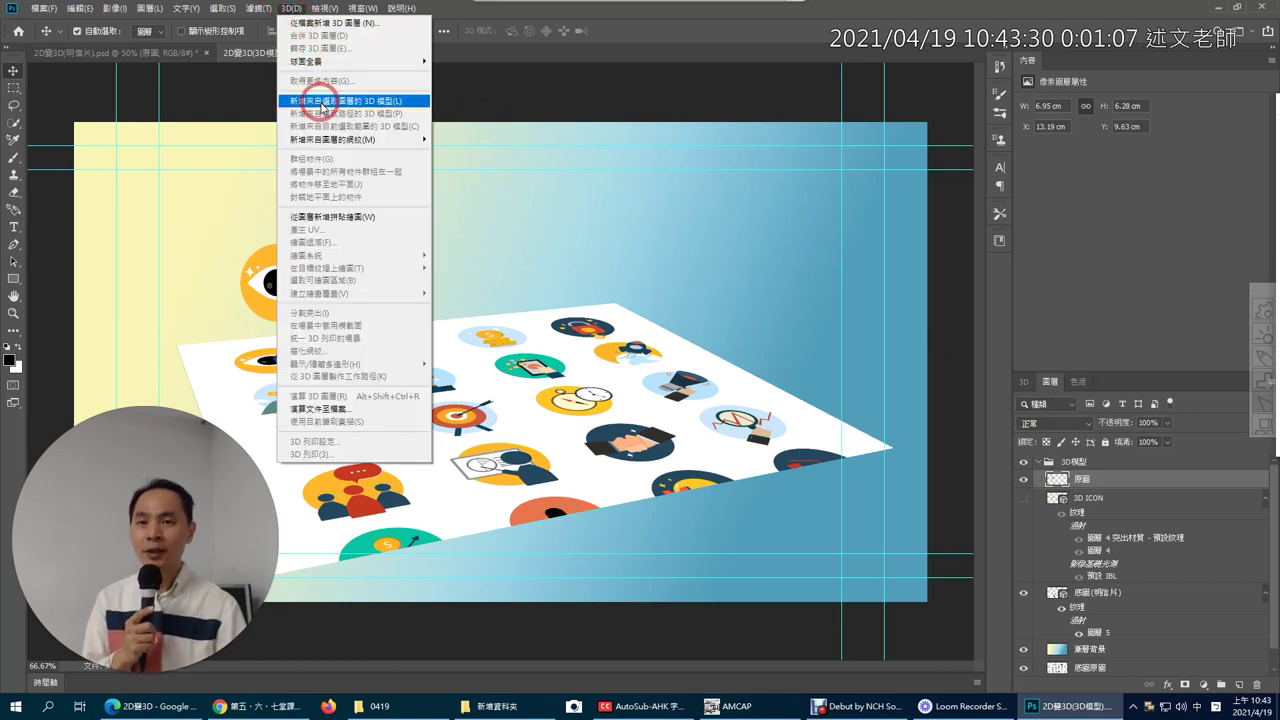
pyautogui.click(1022, 381)
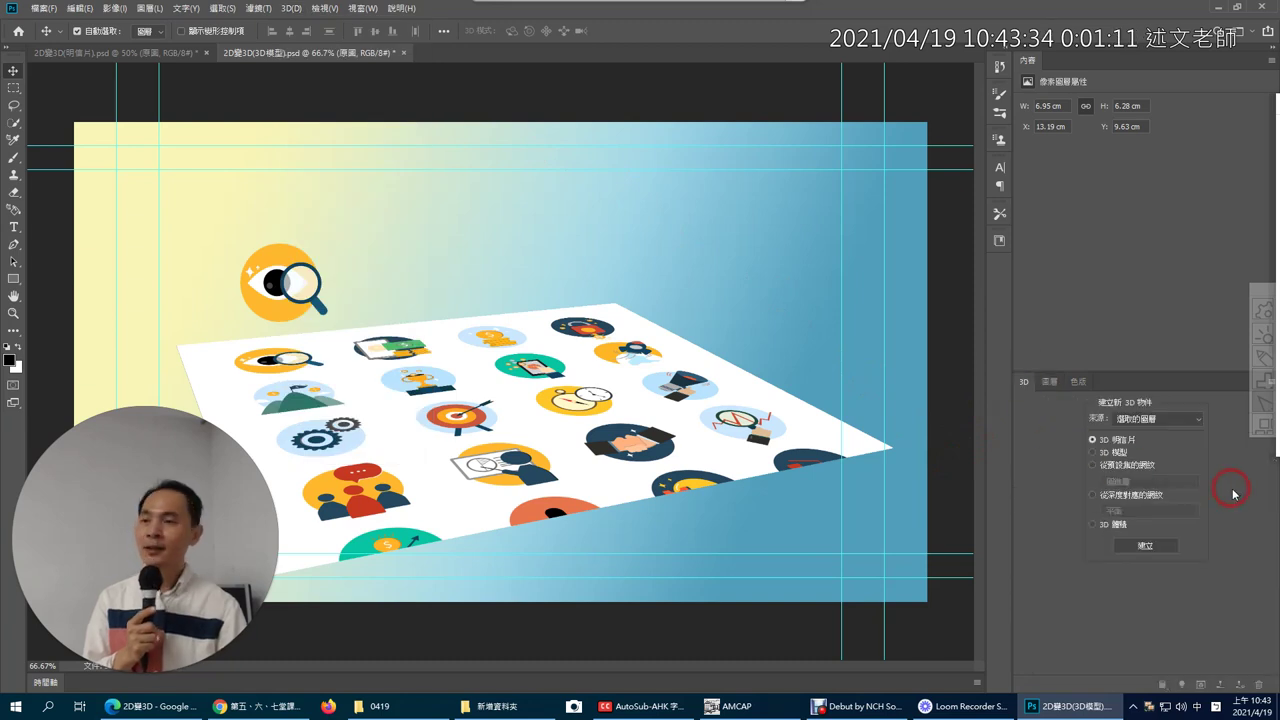
pyautogui.click(1098, 455)
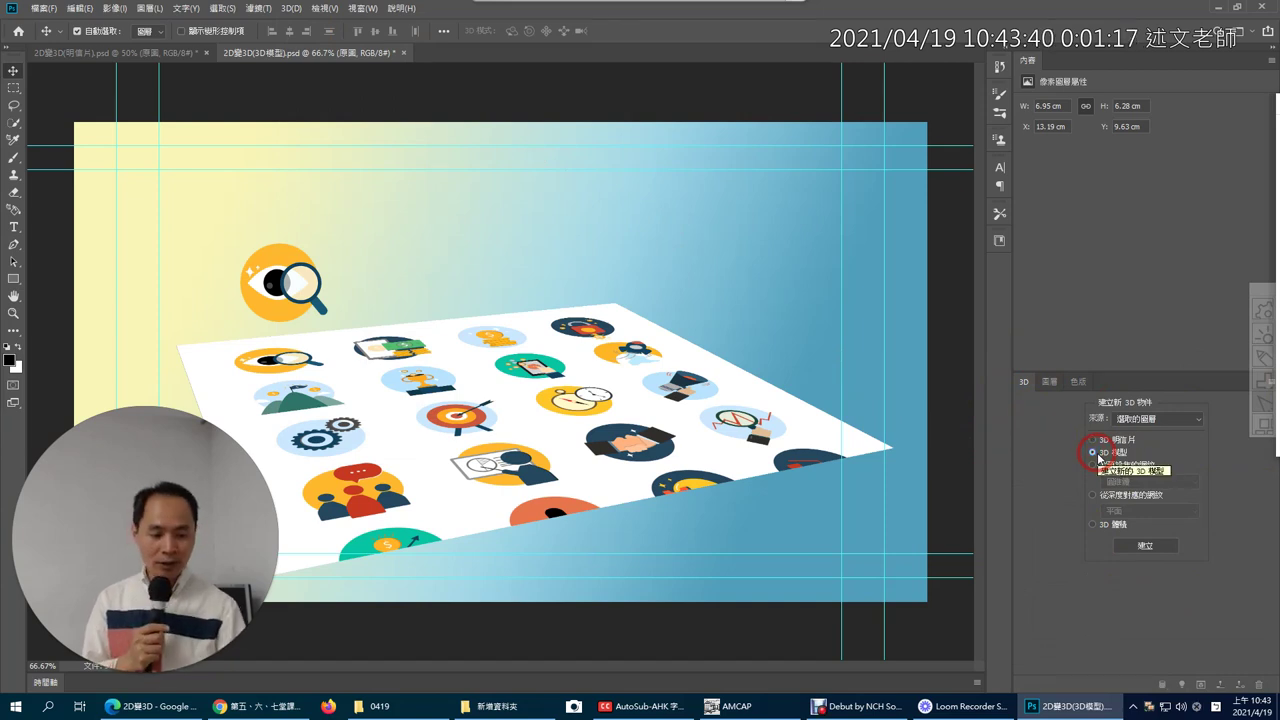
pyautogui.click(1144, 546)
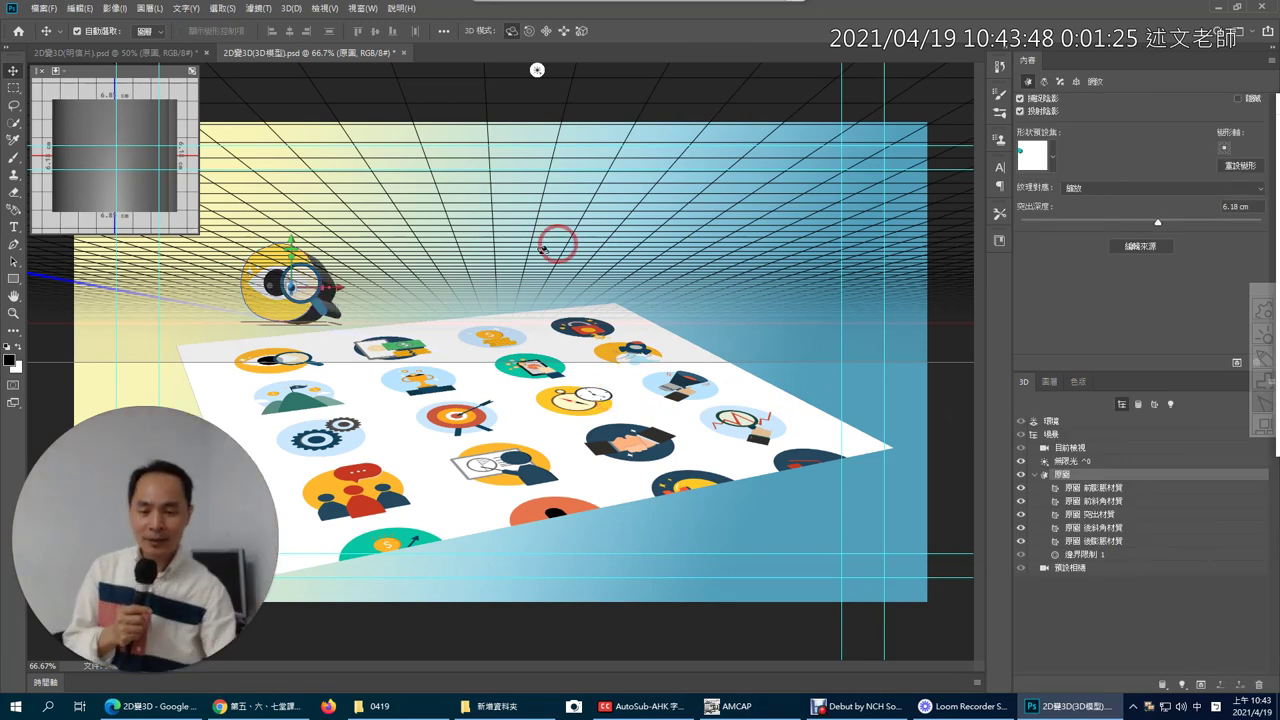
# Orbit and pan the 3D camera so the ground grid follows the icon sheet and the model stands over its eye icon.
pyautogui.moveTo(193, 422); pyautogui.dragTo(1165, 577)
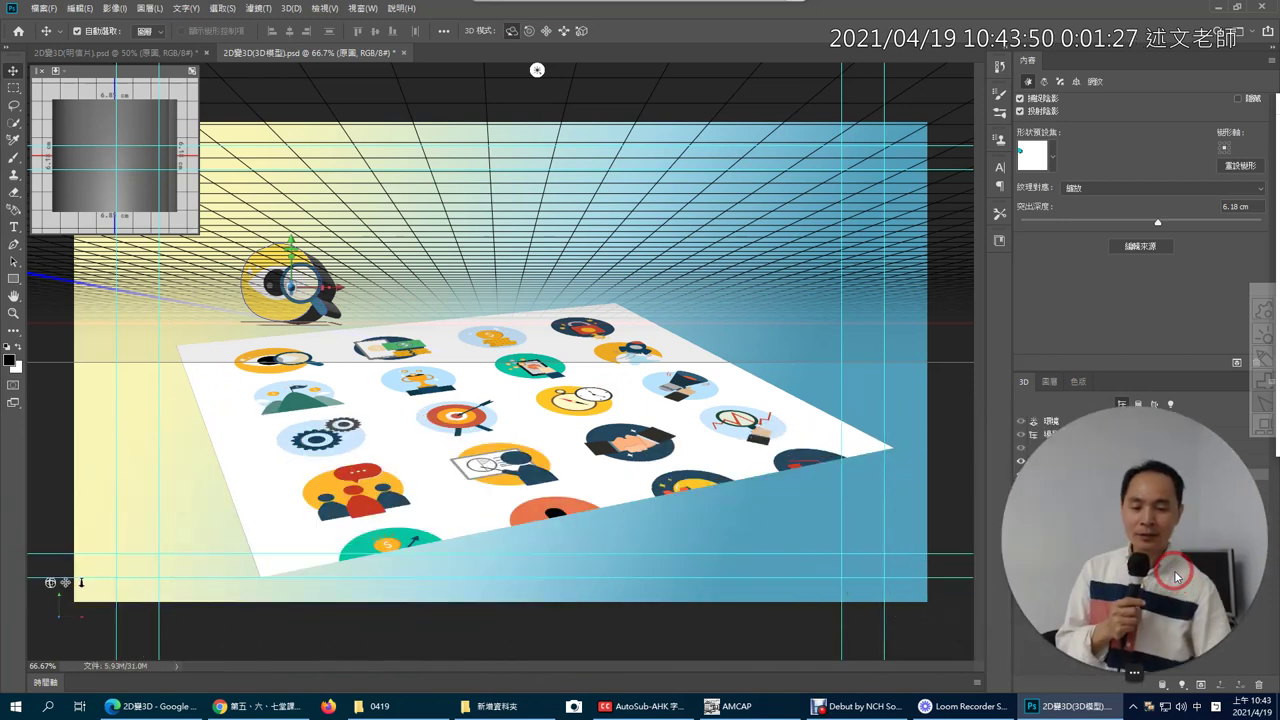
pyautogui.click(586, 441)
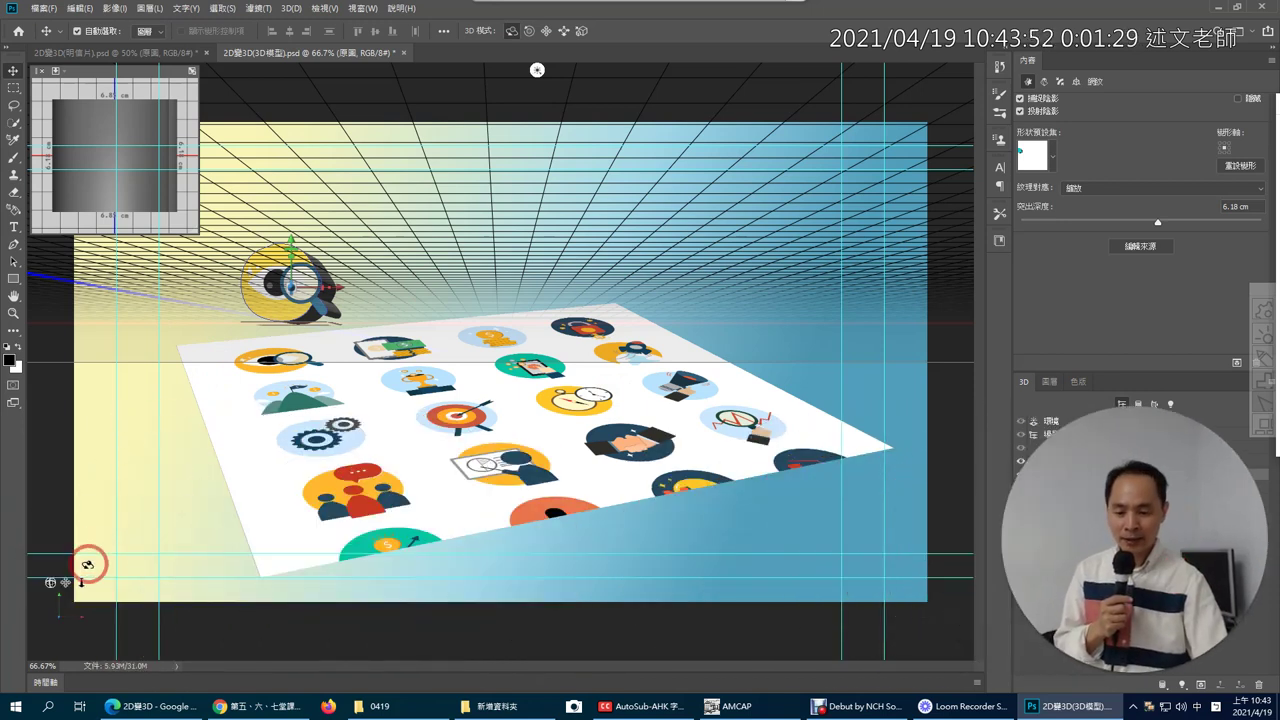
pyautogui.moveTo(63, 581)
pyautogui.mouseDown()
pyautogui.moveTo(77, 600)
pyautogui.moveTo(50, 583)
pyautogui.moveTo(64, 596)
pyautogui.mouseUp()
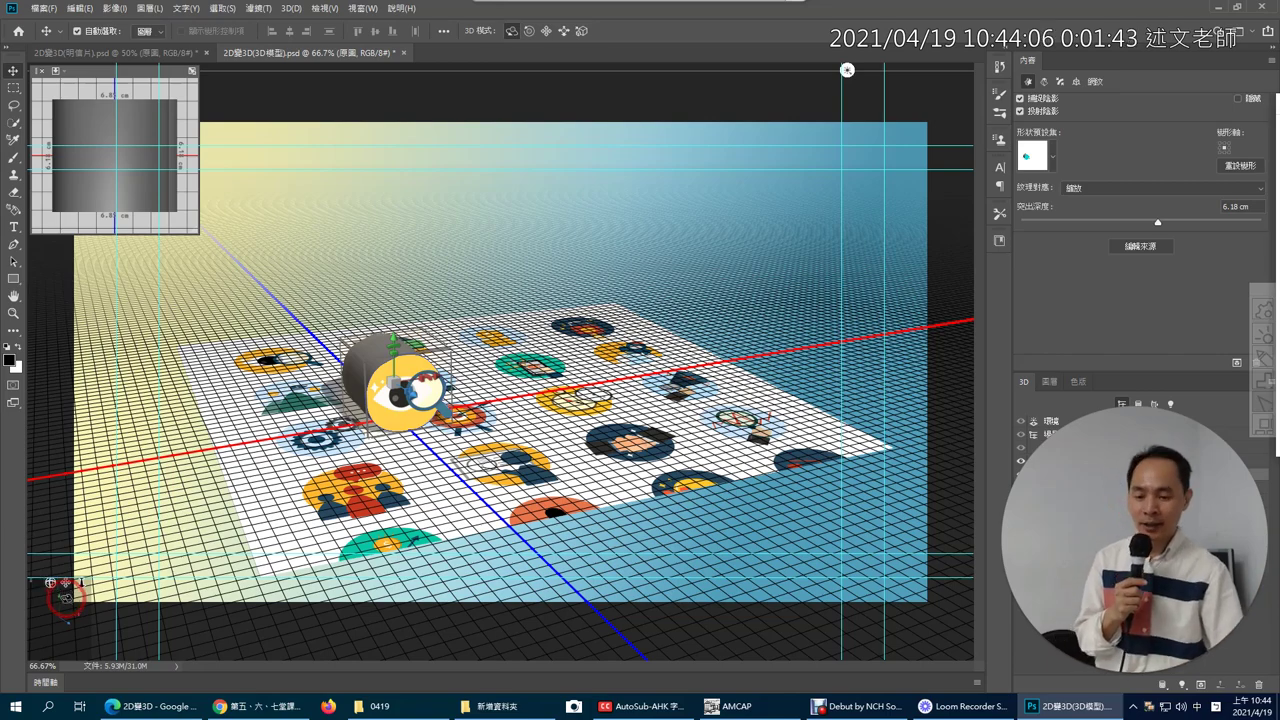
pyautogui.moveTo(55, 582); pyautogui.dragTo(51, 569)
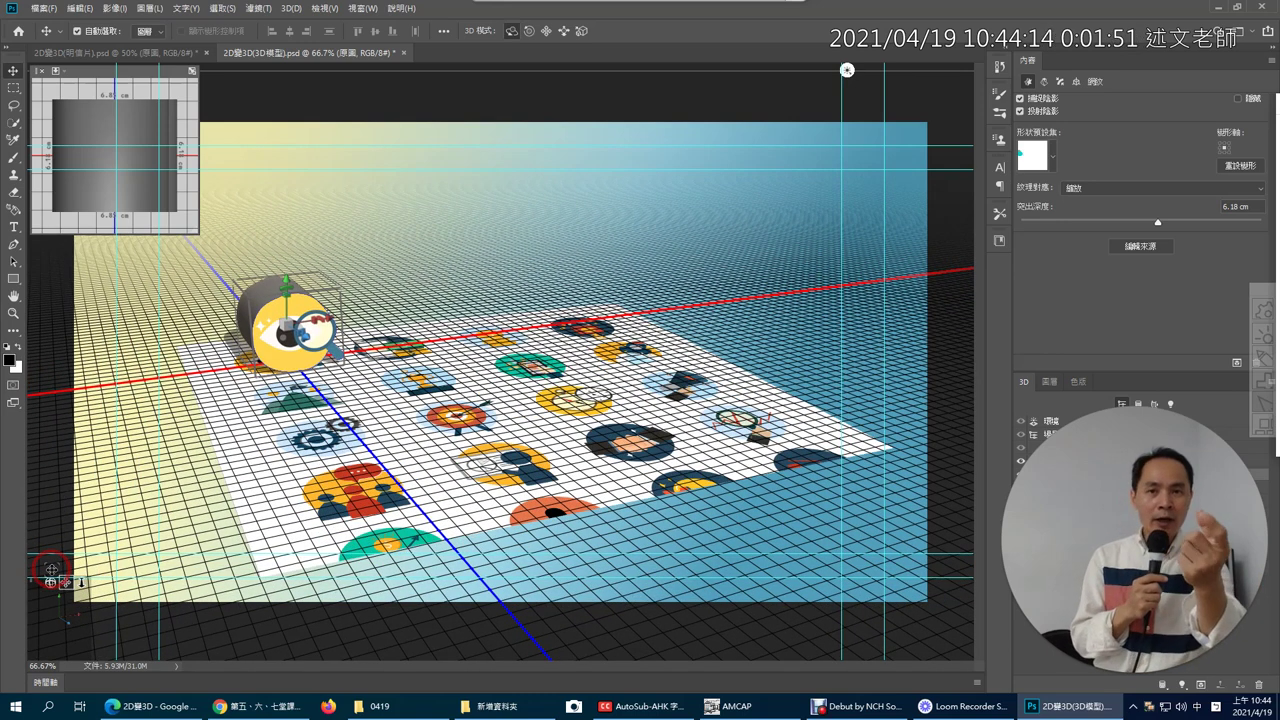
# Set the eye icon model's extrusion depth to 2.06 cm and raise the model above the ground plane.
pyautogui.moveTo(1080, 549); pyautogui.dragTo(807, 597)
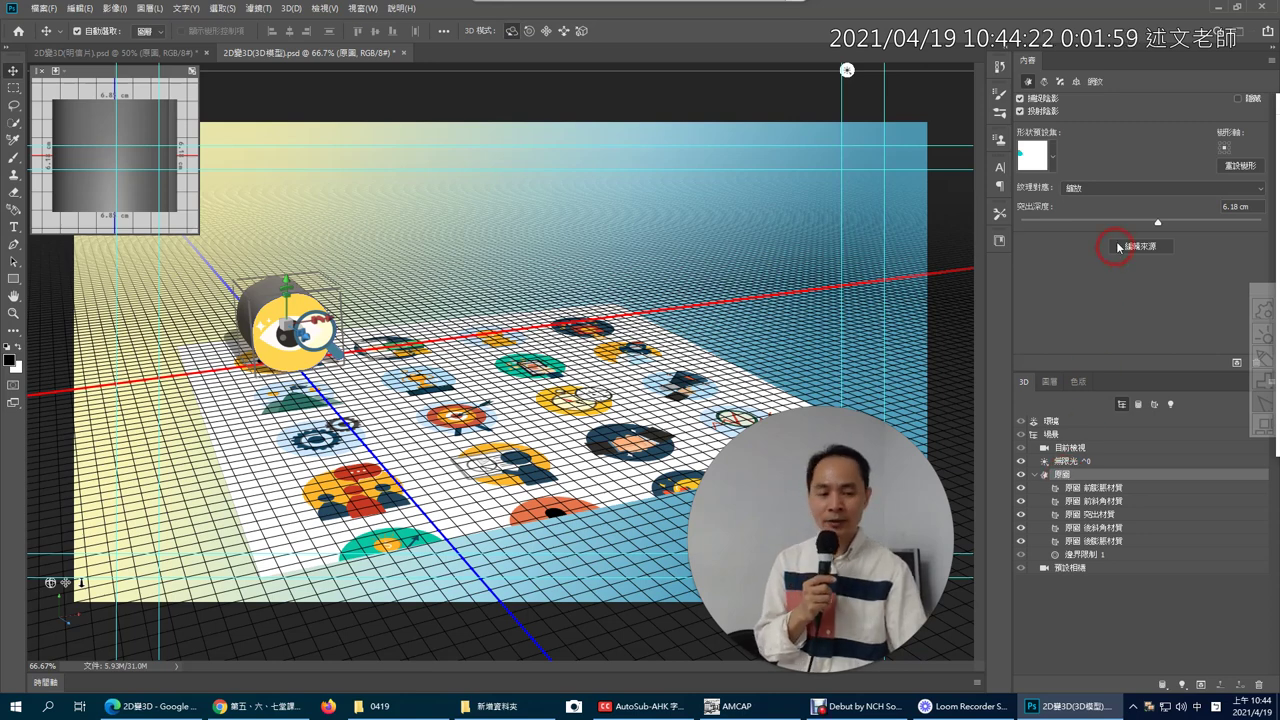
pyautogui.moveTo(1158, 223); pyautogui.dragTo(1145, 224)
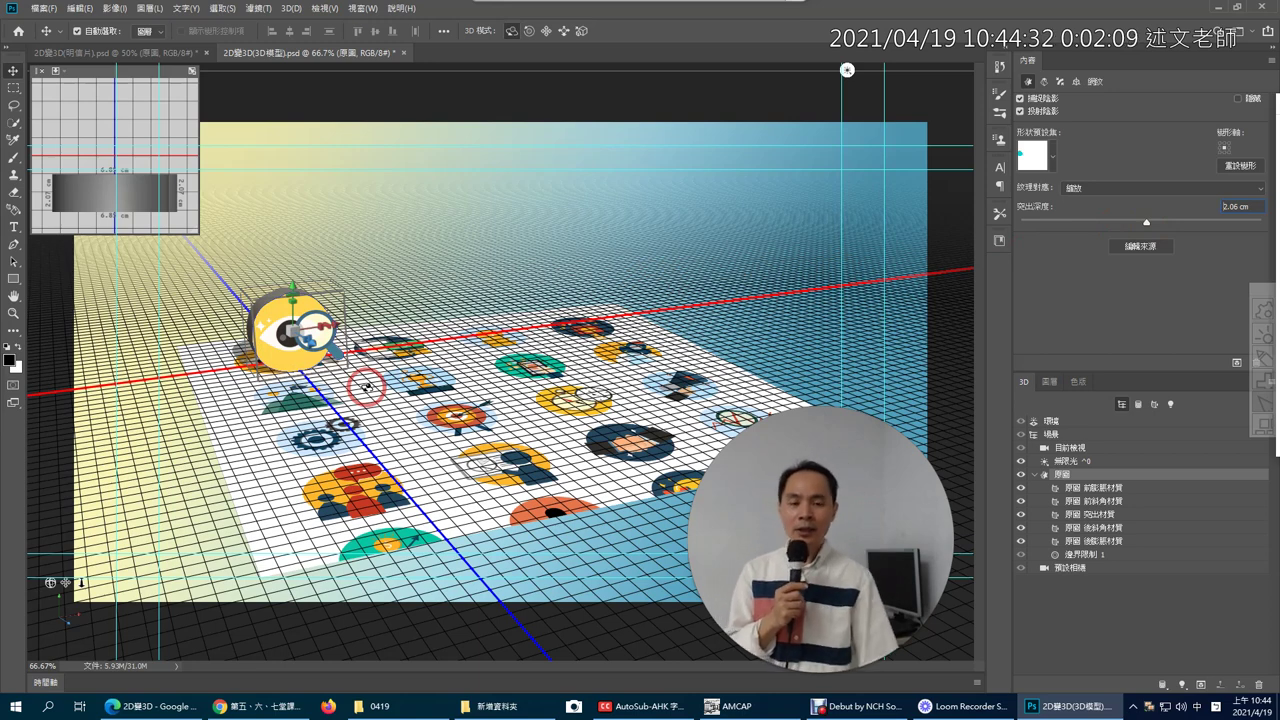
pyautogui.moveTo(290, 284); pyautogui.dragTo(290, 246)
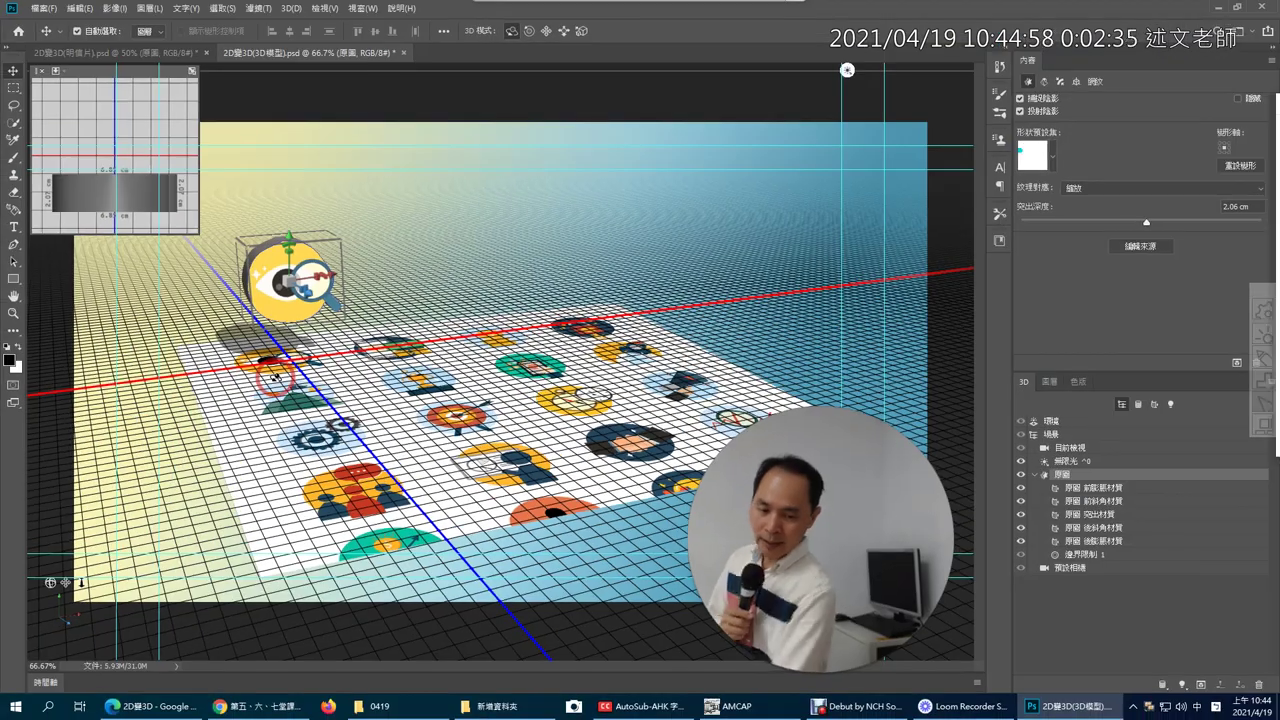
# Select the infinite light (無限光), try its intensity control, and switch the light off and back on to compare the shading.
pyautogui.click(1091, 462)
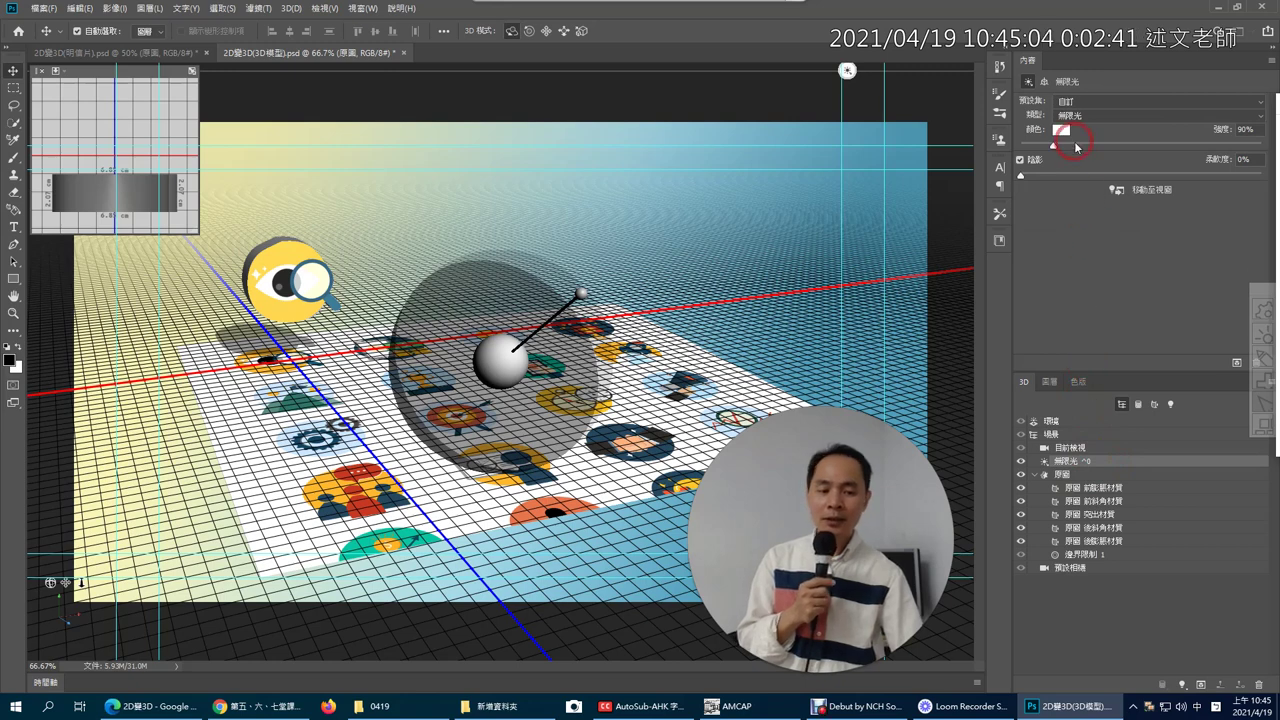
pyautogui.moveTo(1053, 149); pyautogui.dragTo(1055, 147)
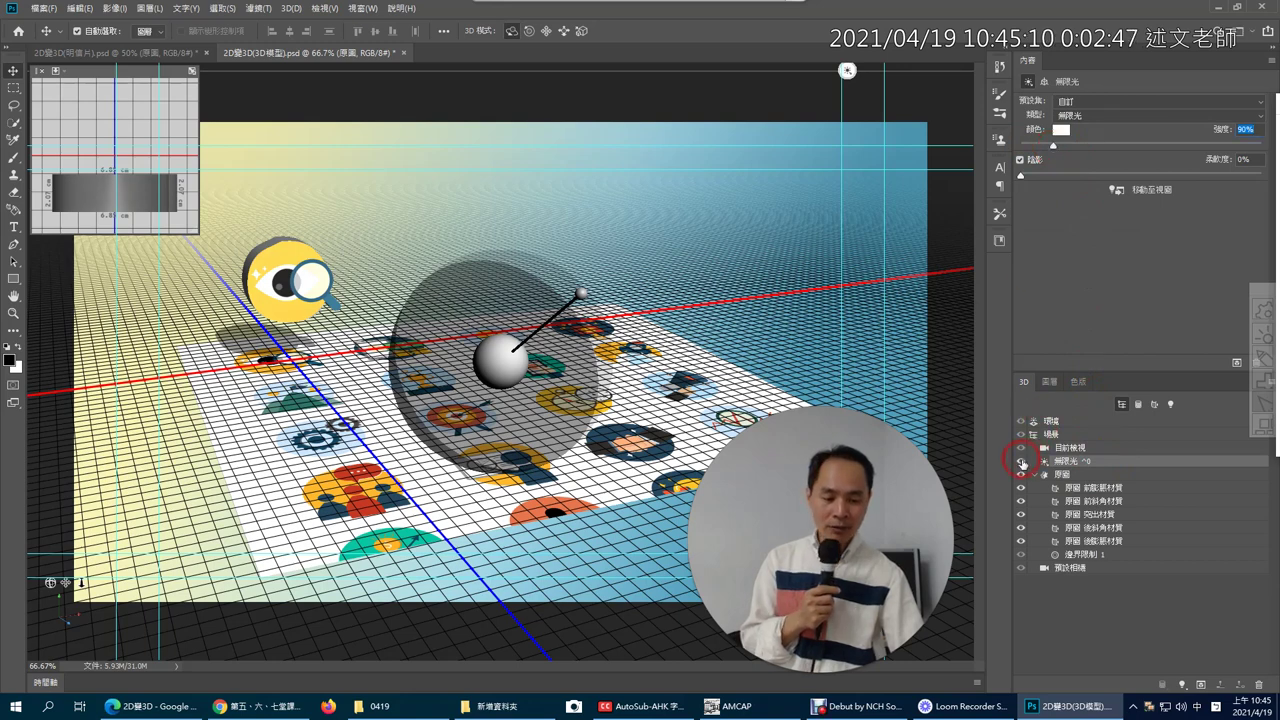
pyautogui.click(1021, 461)
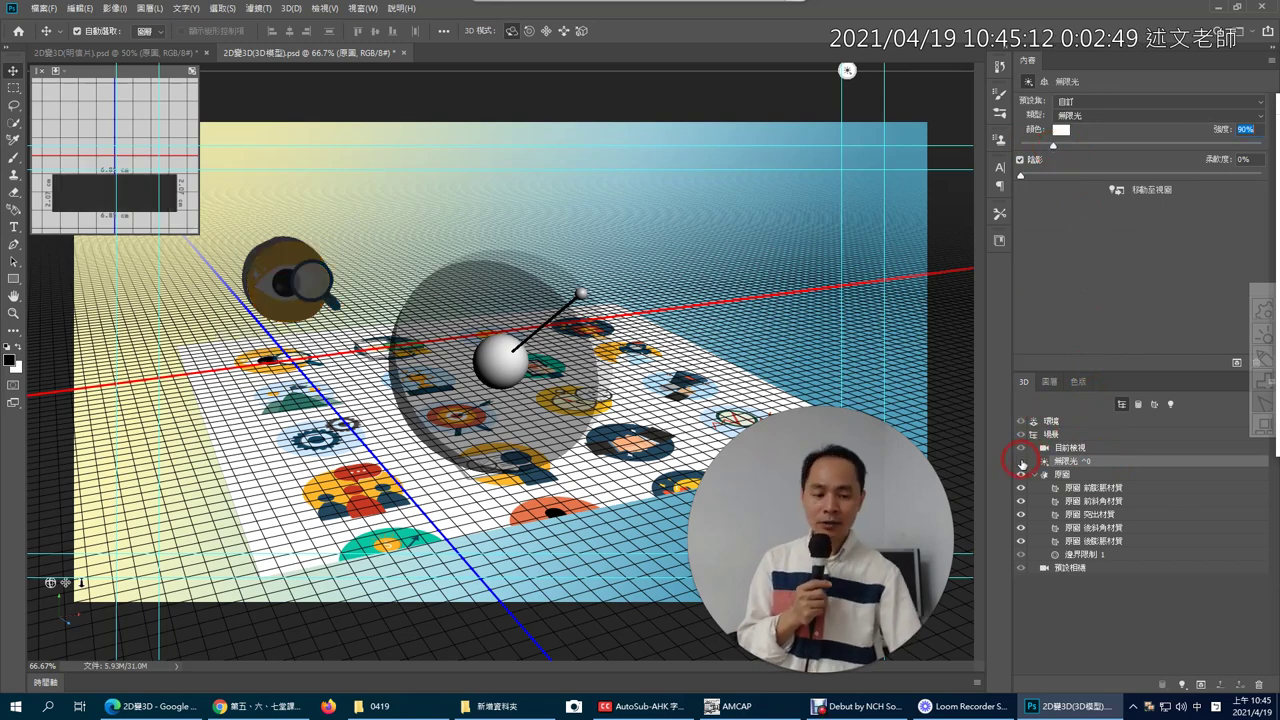
pyautogui.click(1021, 461)
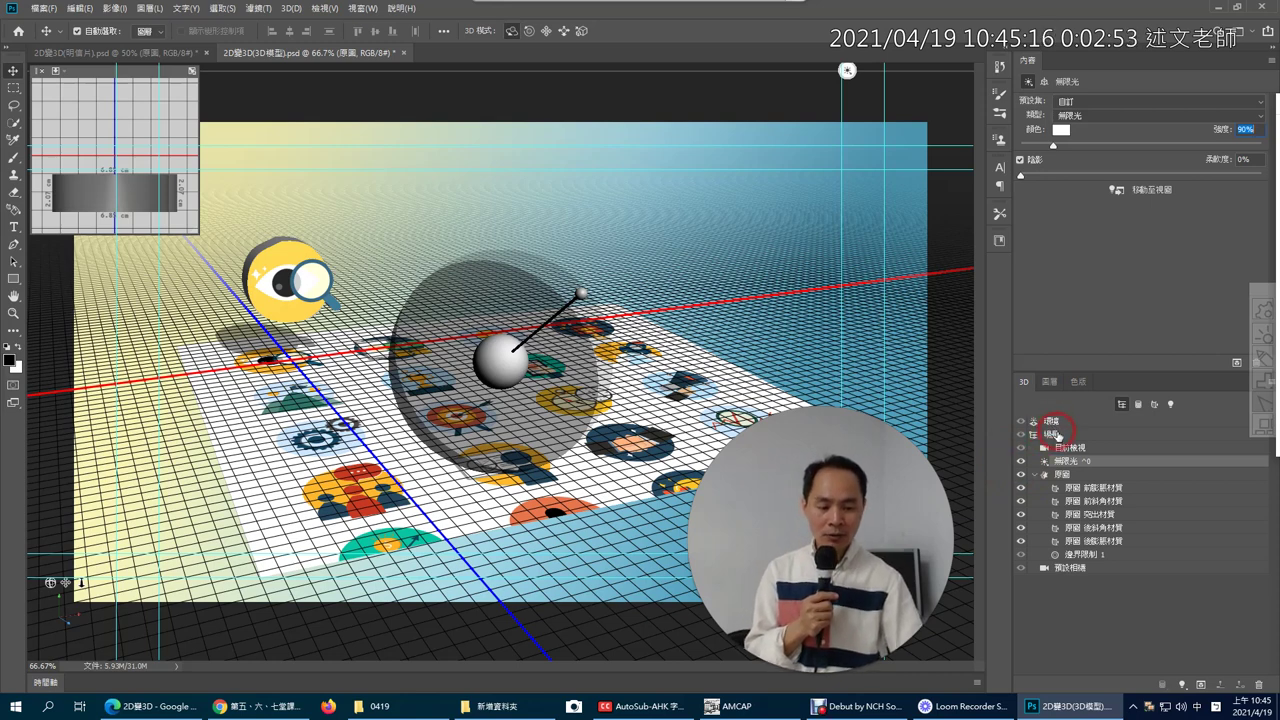
# Set the 3D scene's render preset to 未照亮紋理.
pyautogui.click(1055, 435)
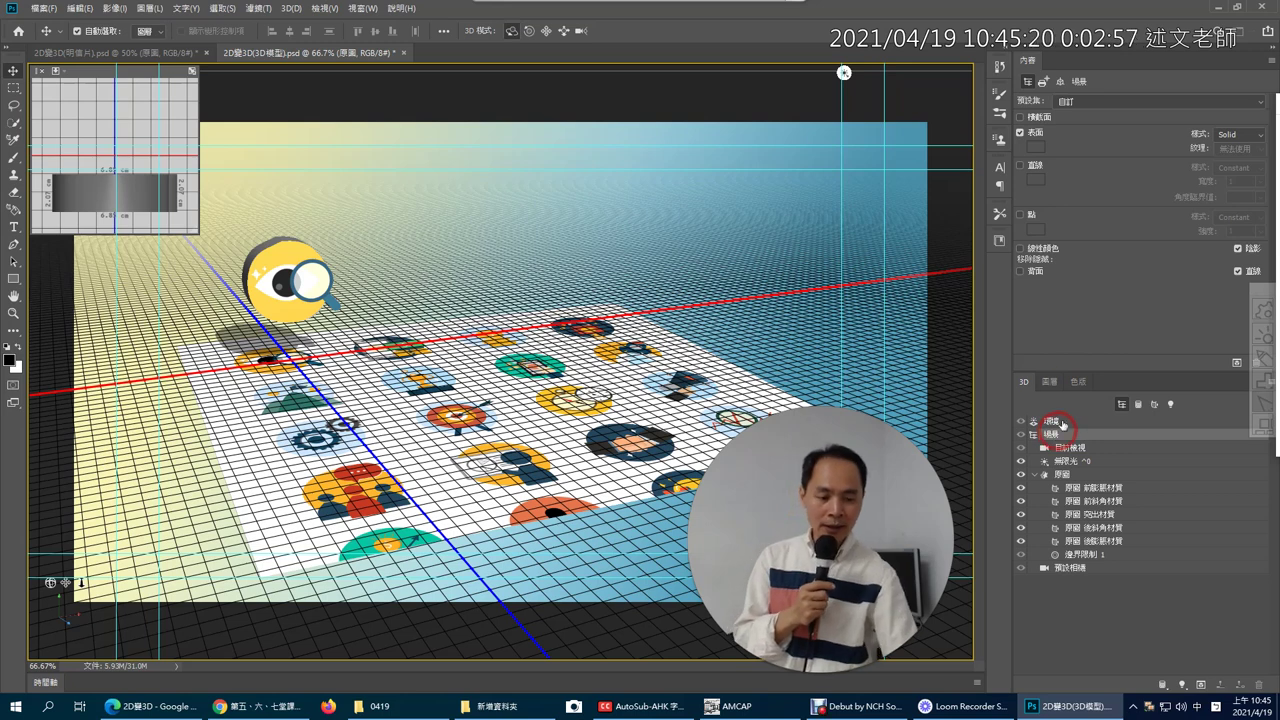
pyautogui.click(1106, 108)
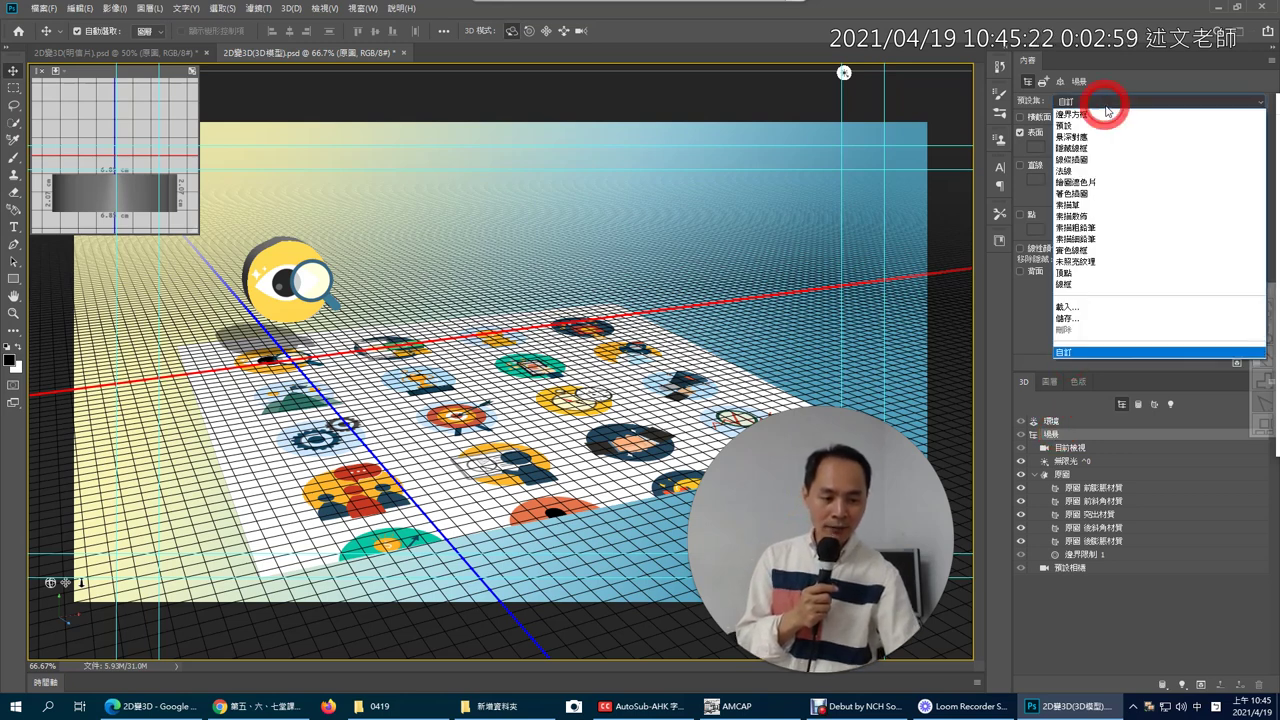
pyautogui.click(1108, 261)
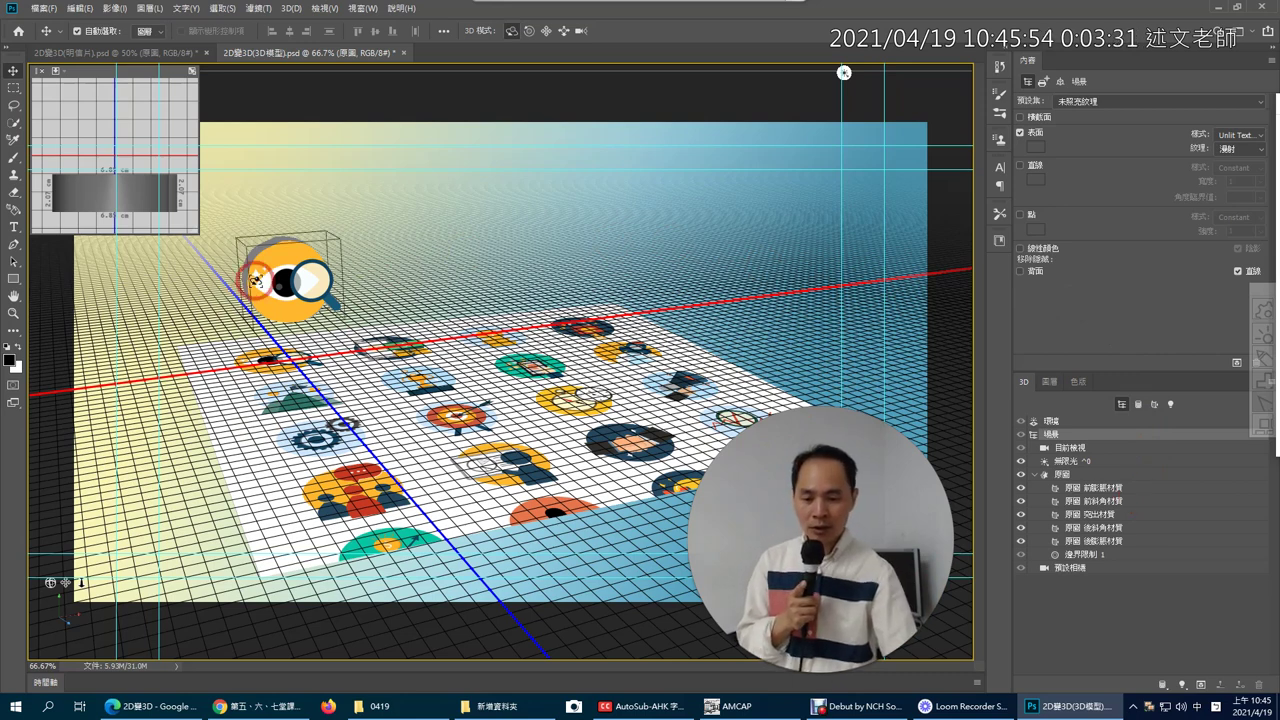
# Select the eye icon model and orbit the 3D camera to turn more of its extruded side into view.
pyautogui.click(257, 283)
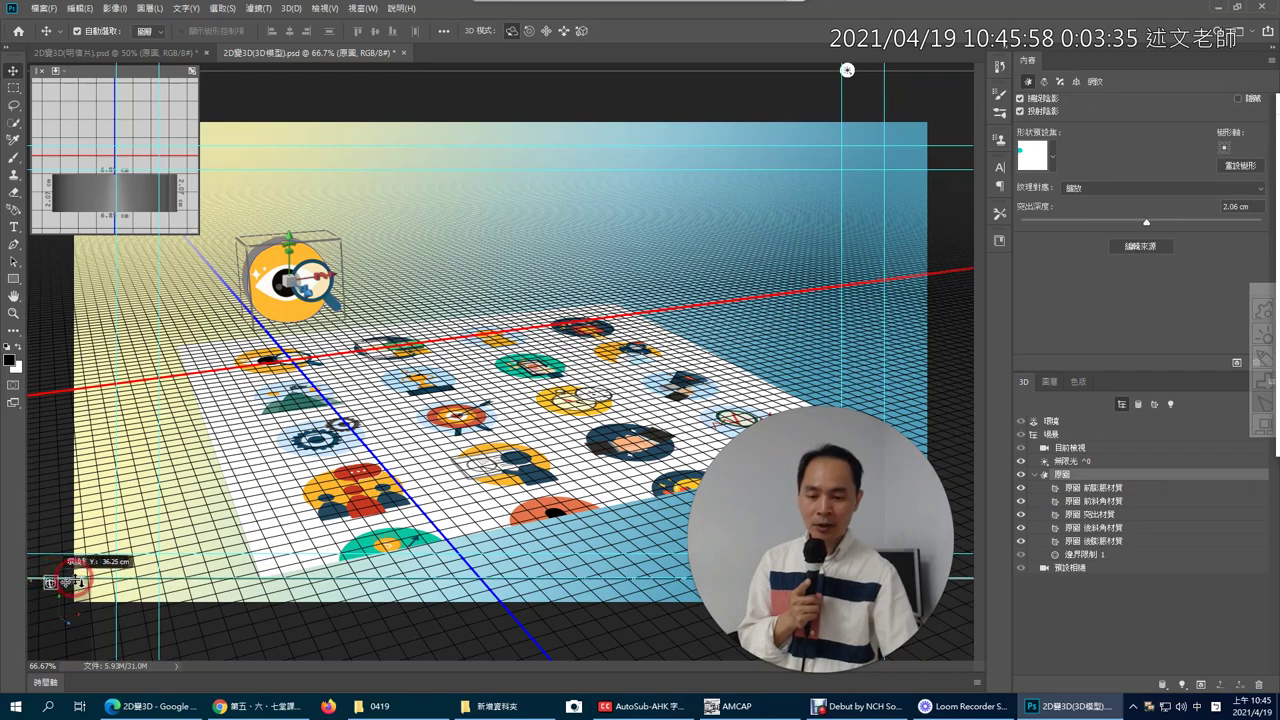
pyautogui.moveTo(52, 582); pyautogui.dragTo(60, 582)
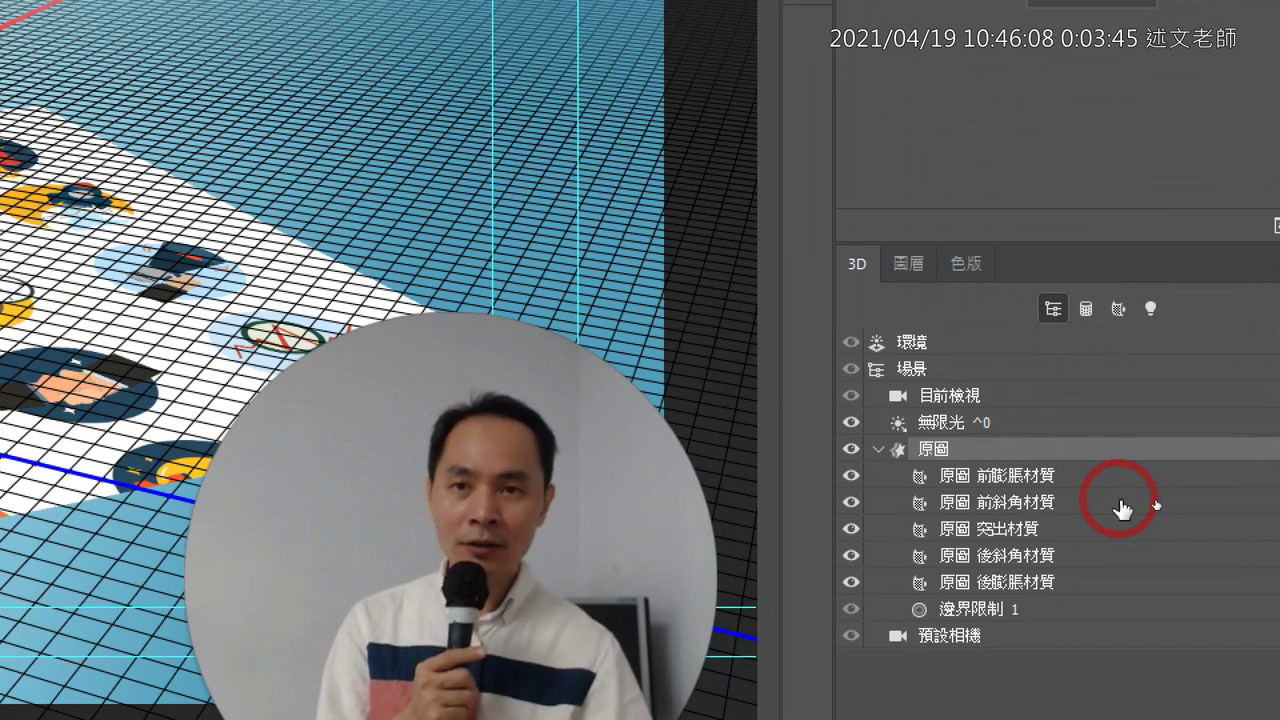
# Check the front inflation material 原圖 前膨脹材質 and select the extrusion material 原圖 突出材質.
pyautogui.click(1080, 528)
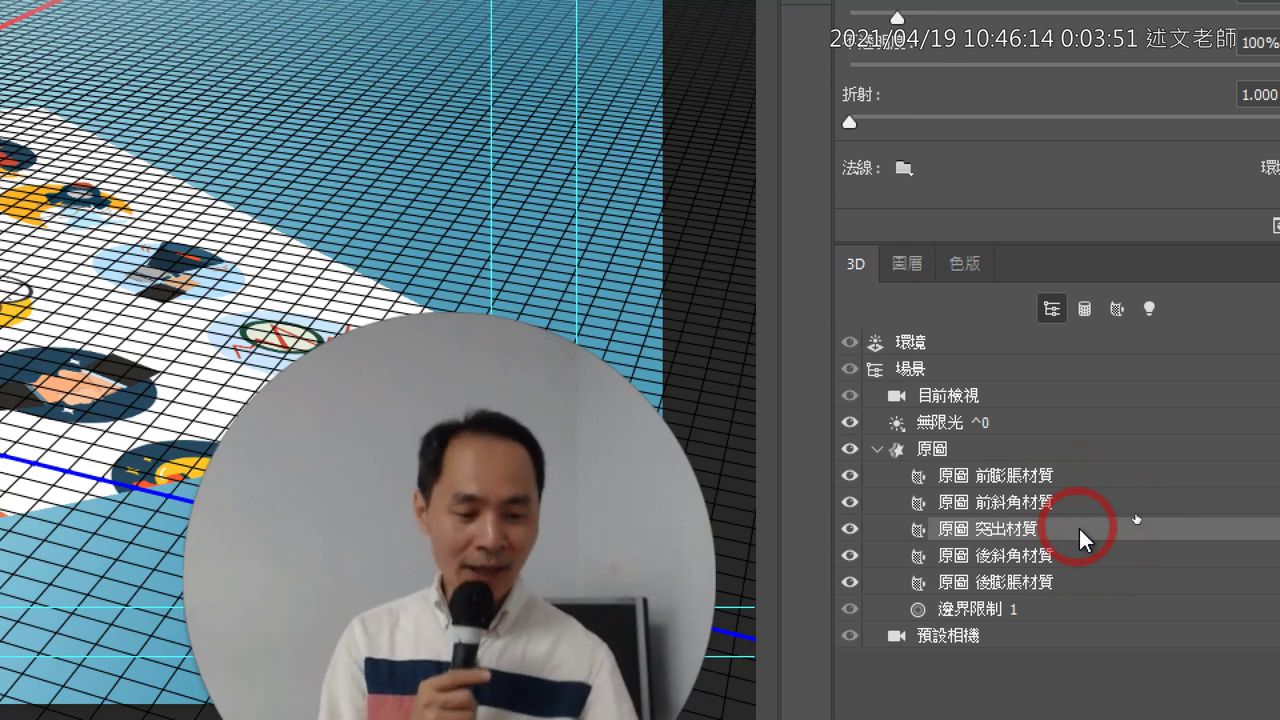
pyautogui.click(1071, 476)
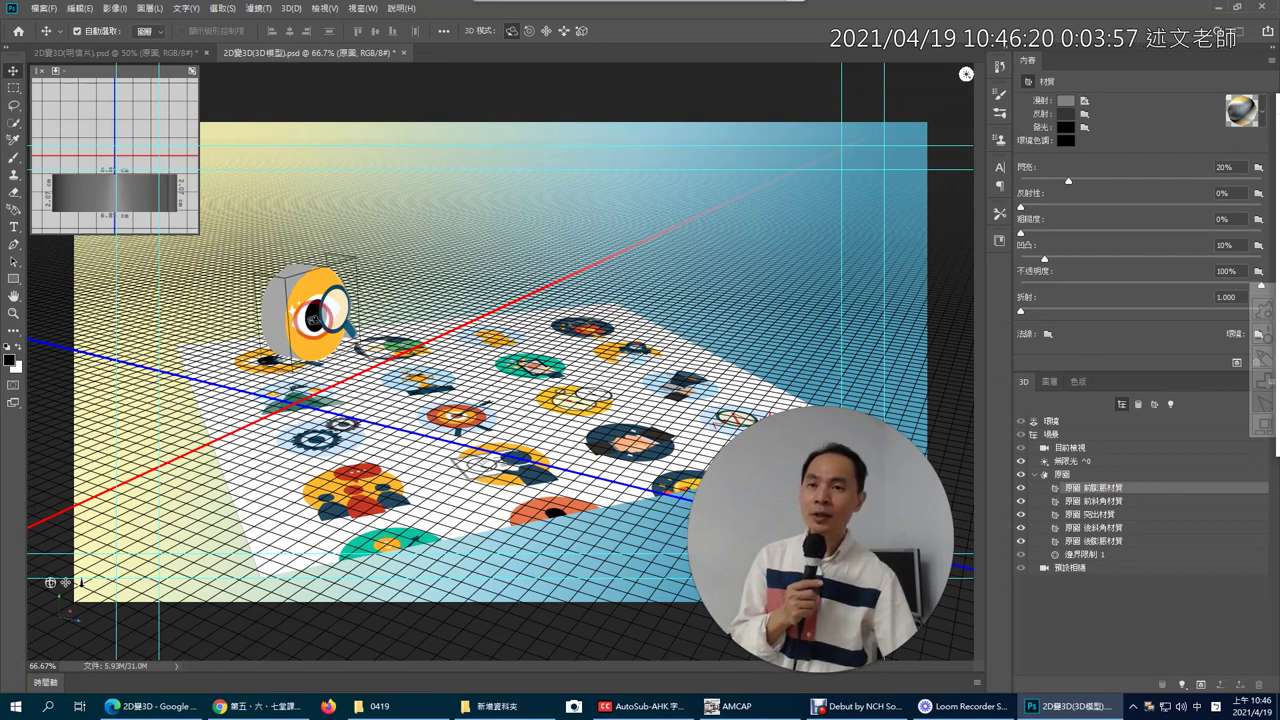
pyautogui.click(1097, 516)
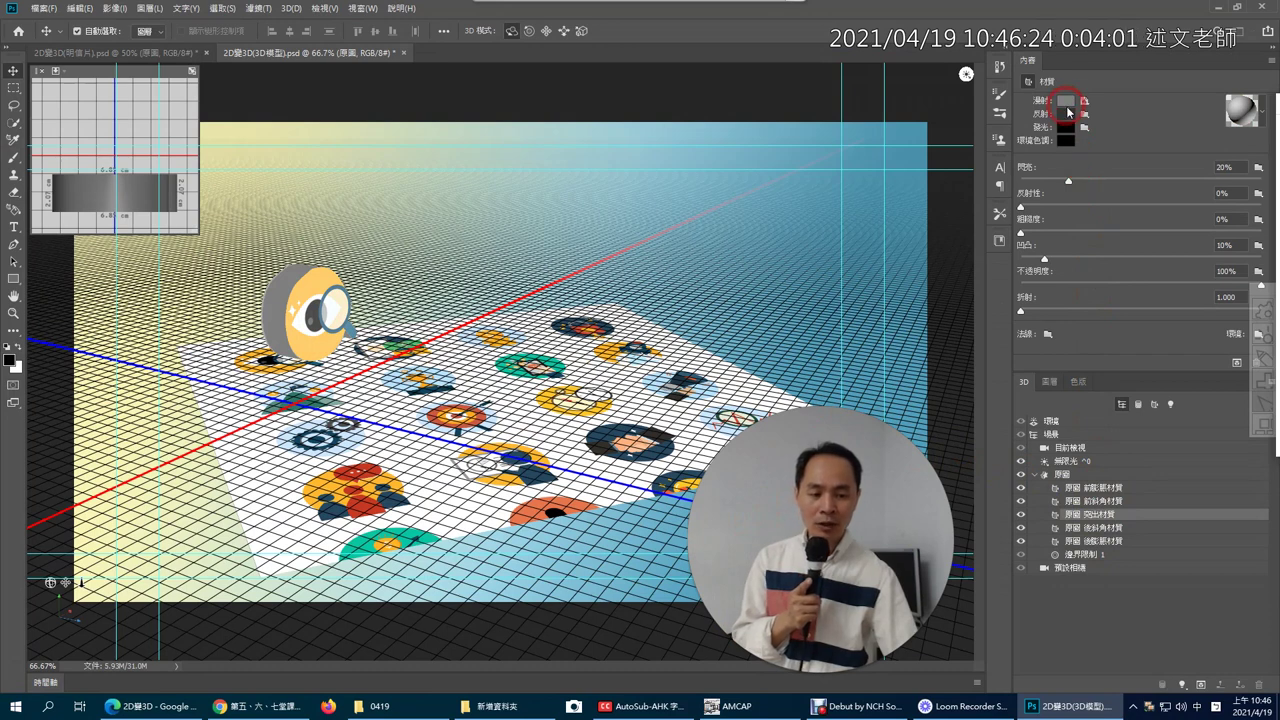
# Examine the extrusion material's diffuse colour choices and the preset materials without applying any.
pyautogui.click(1067, 102)
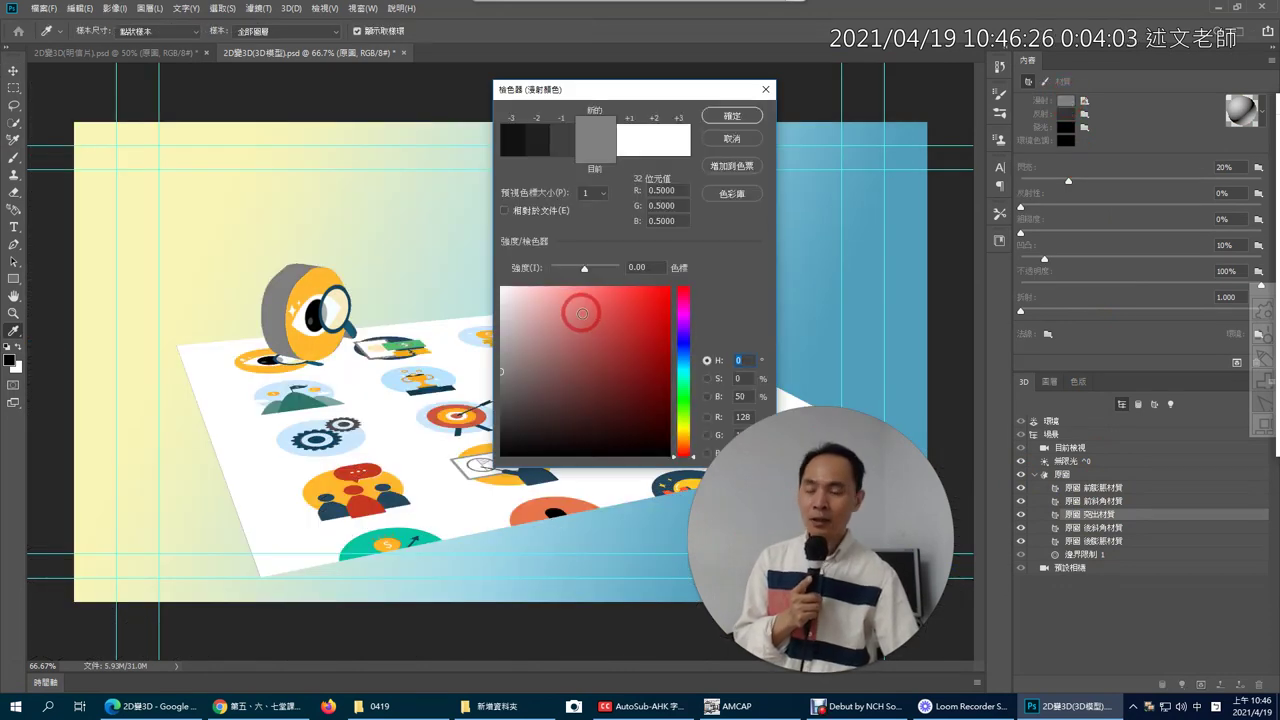
pyautogui.click(737, 138)
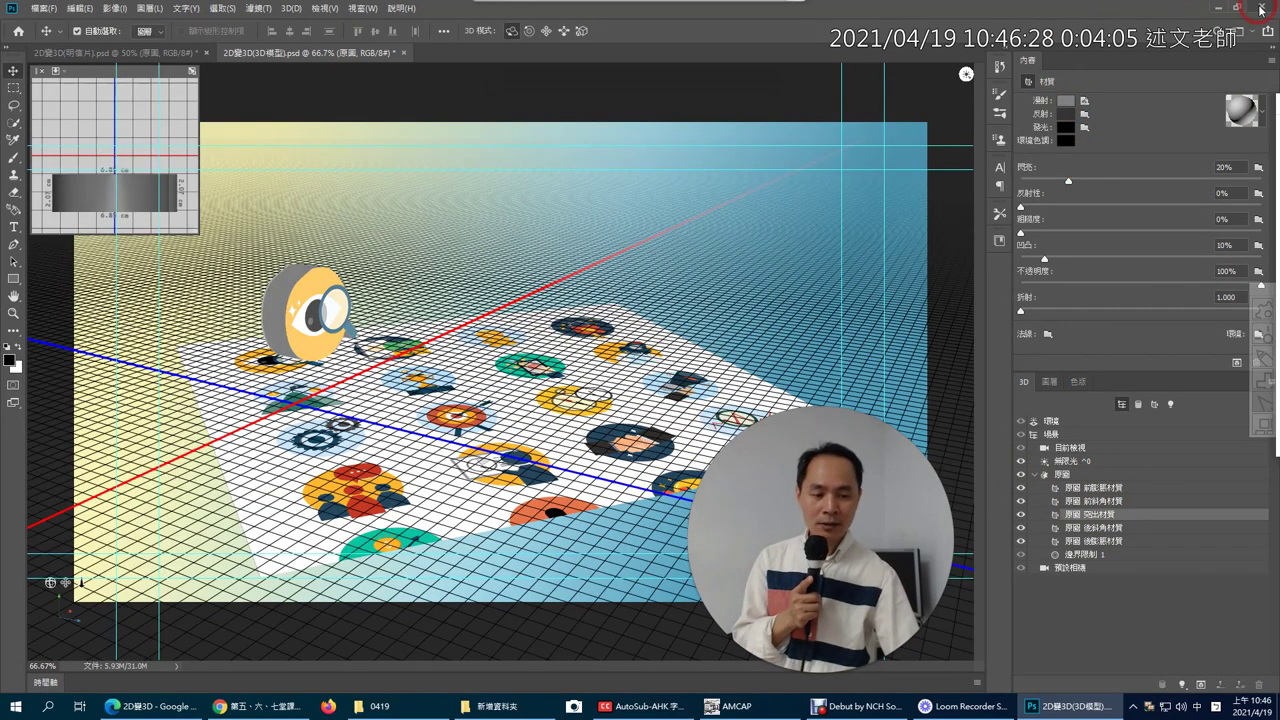
pyautogui.click(1264, 113)
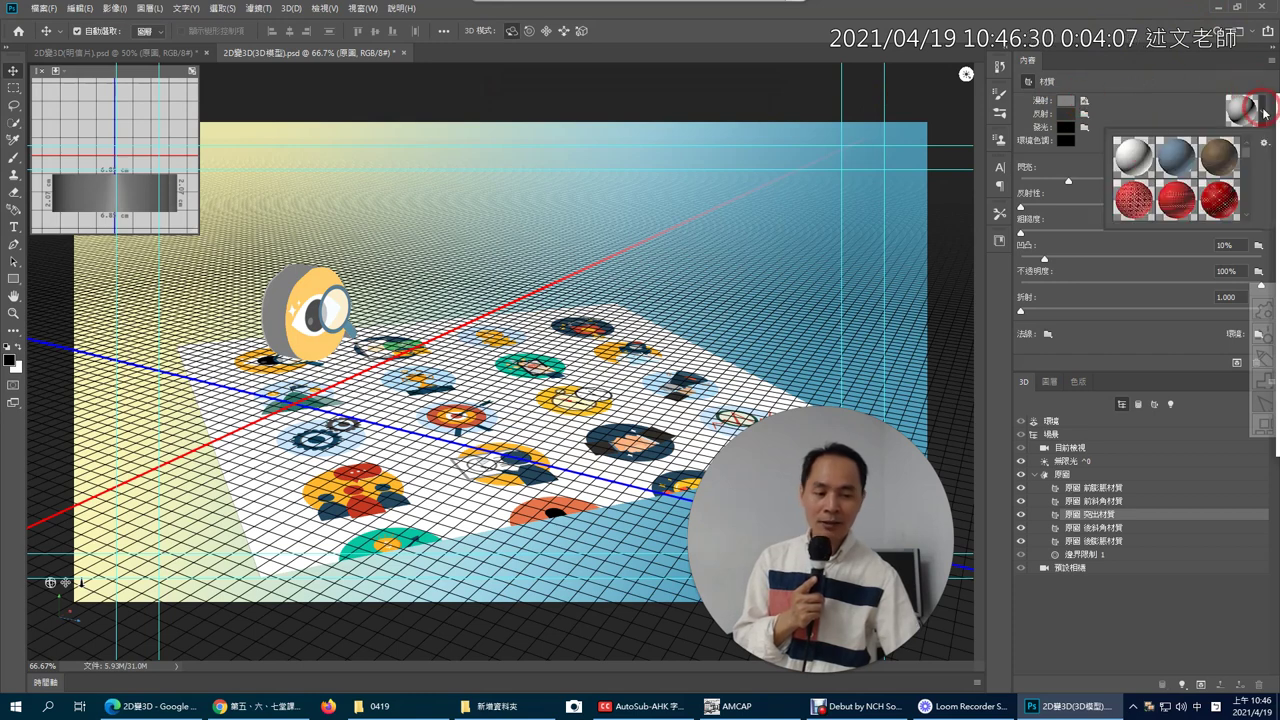
# Set the diffuse colour of the extrusion material 原圖 突出材質 to a muted khaki yellow with hue 47°.
pyautogui.click(1086, 105)
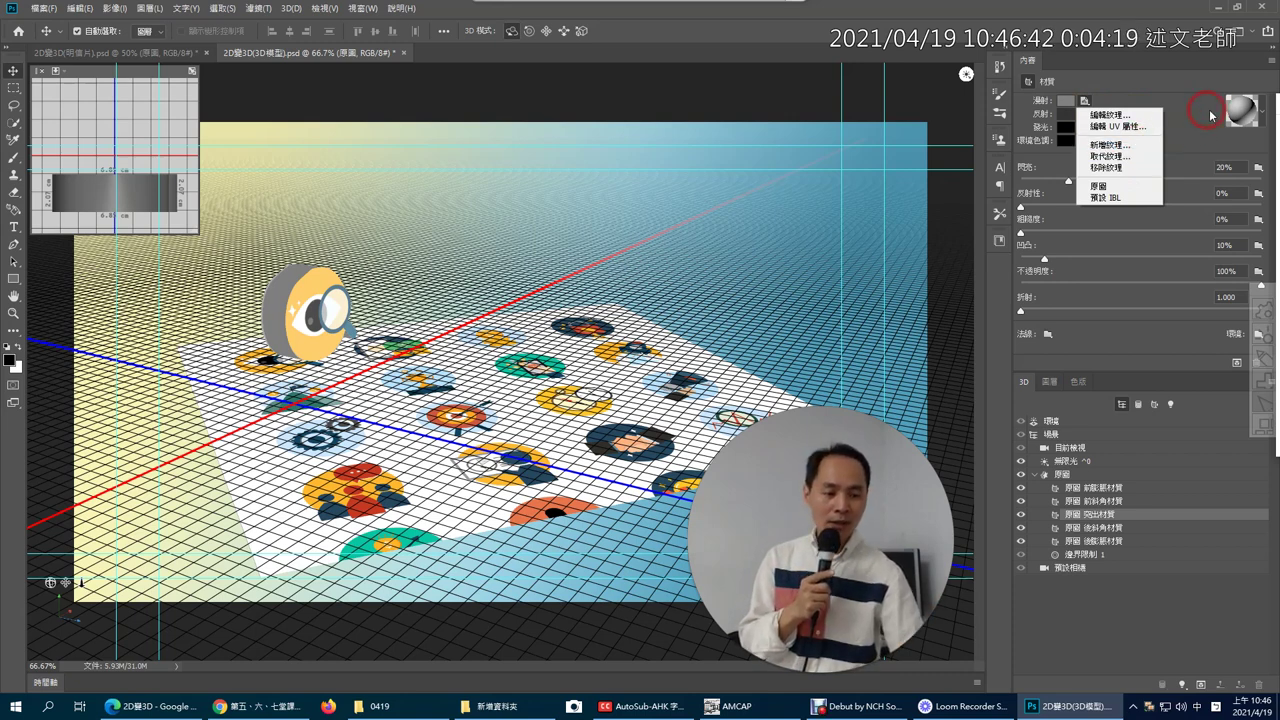
pyautogui.click(1245, 110)
pyautogui.click(1086, 101)
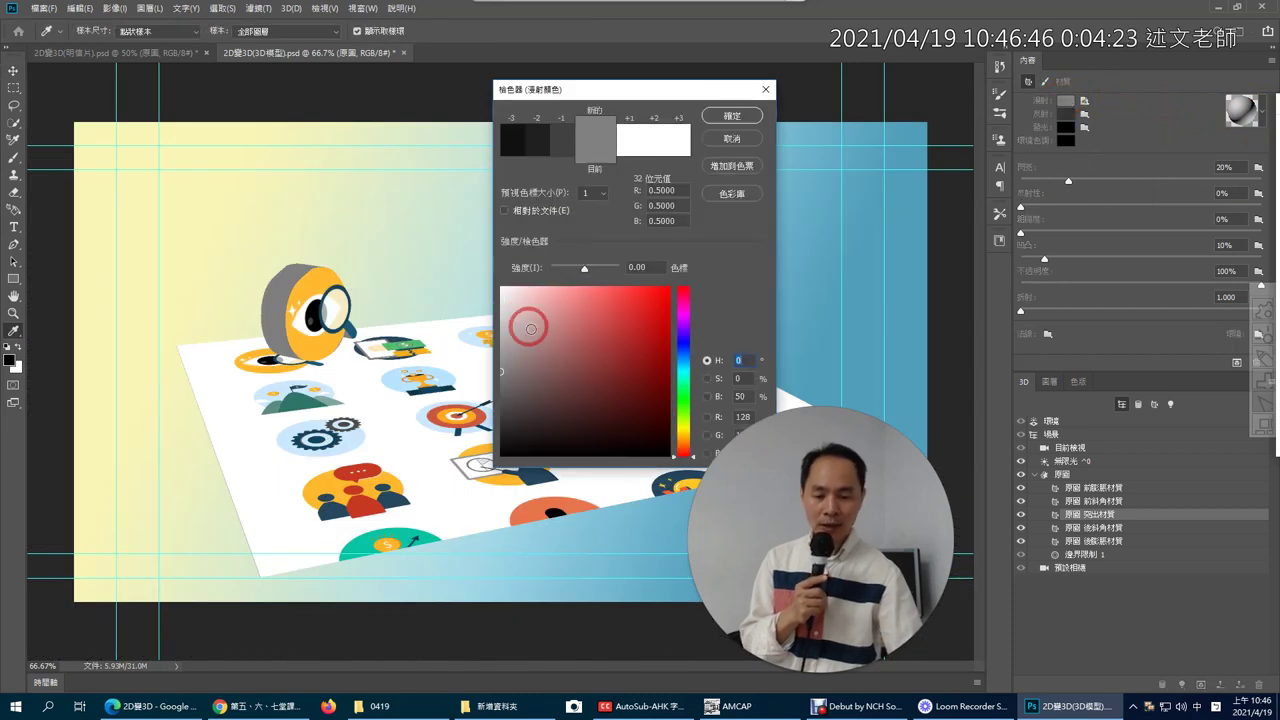
pyautogui.click(683, 437)
pyautogui.click(668, 291)
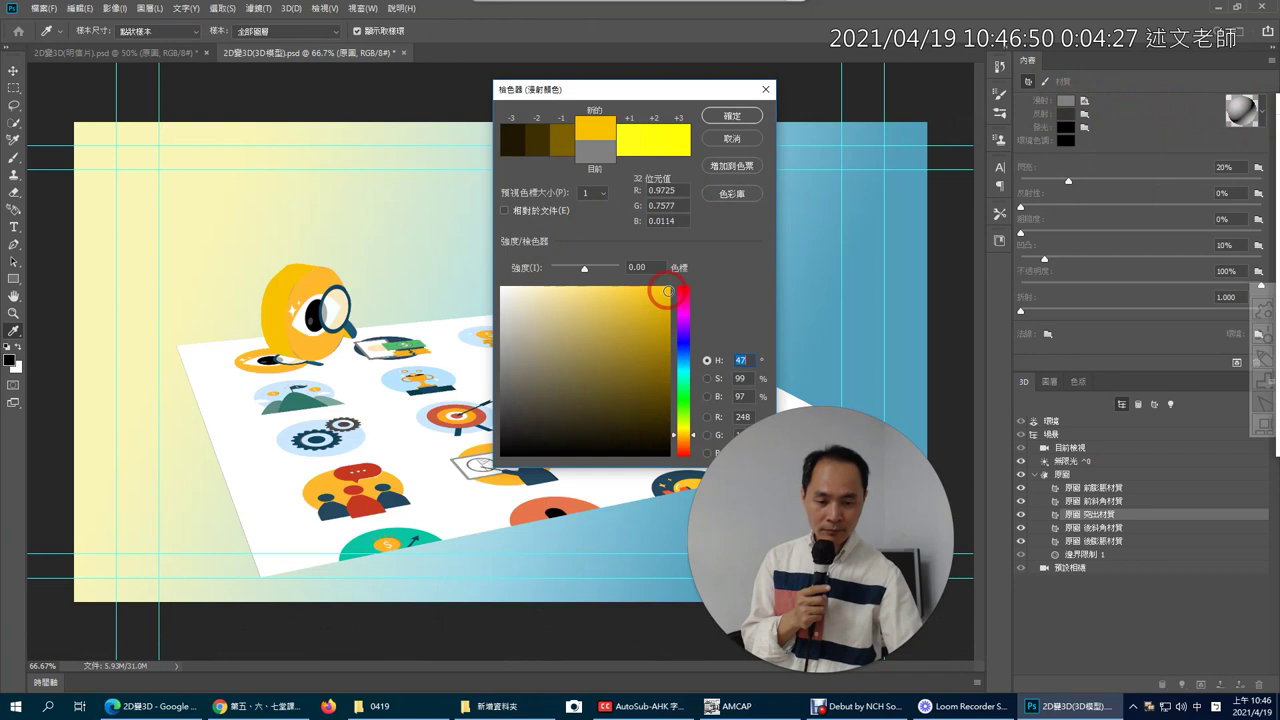
pyautogui.moveTo(668, 291)
pyautogui.mouseDown()
pyautogui.moveTo(657, 278)
pyautogui.moveTo(572, 281)
pyautogui.moveTo(561, 348)
pyautogui.mouseUp()
pyautogui.click(731, 116)
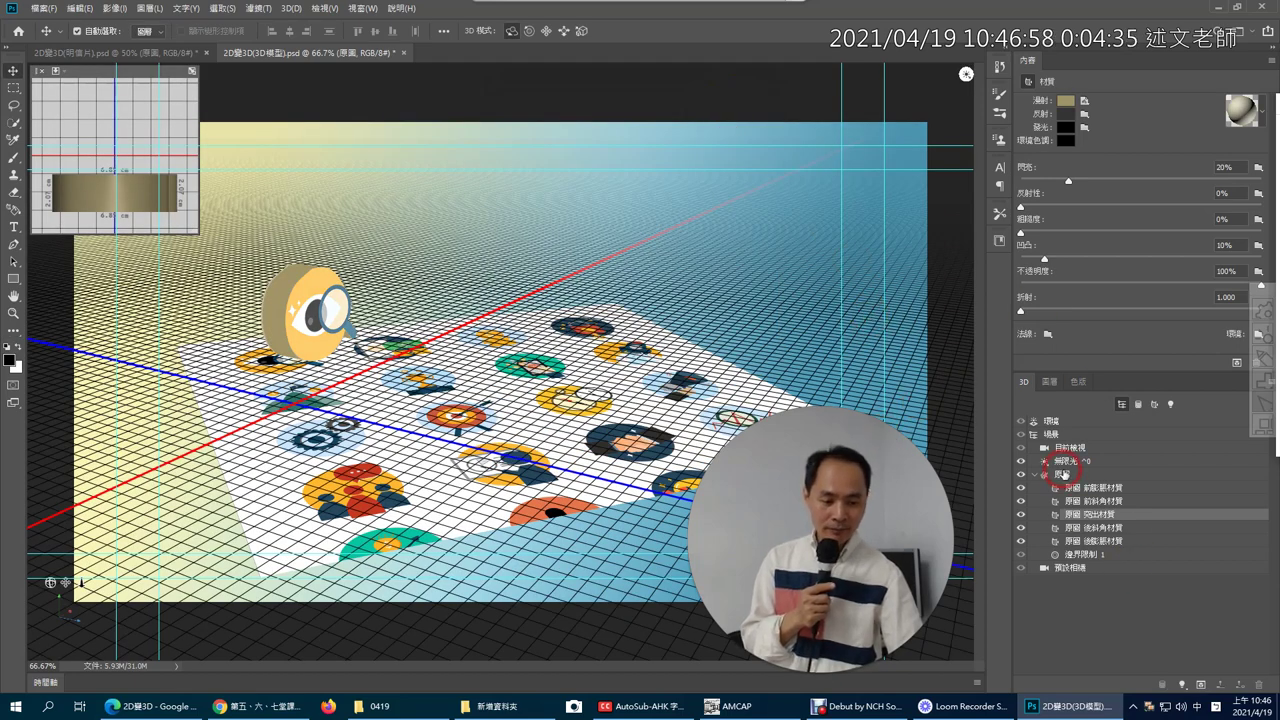
# Check the extrusion and front bevel materials, reselect the 原圖 mesh and open its shape preset choices.
pyautogui.click(1062, 475)
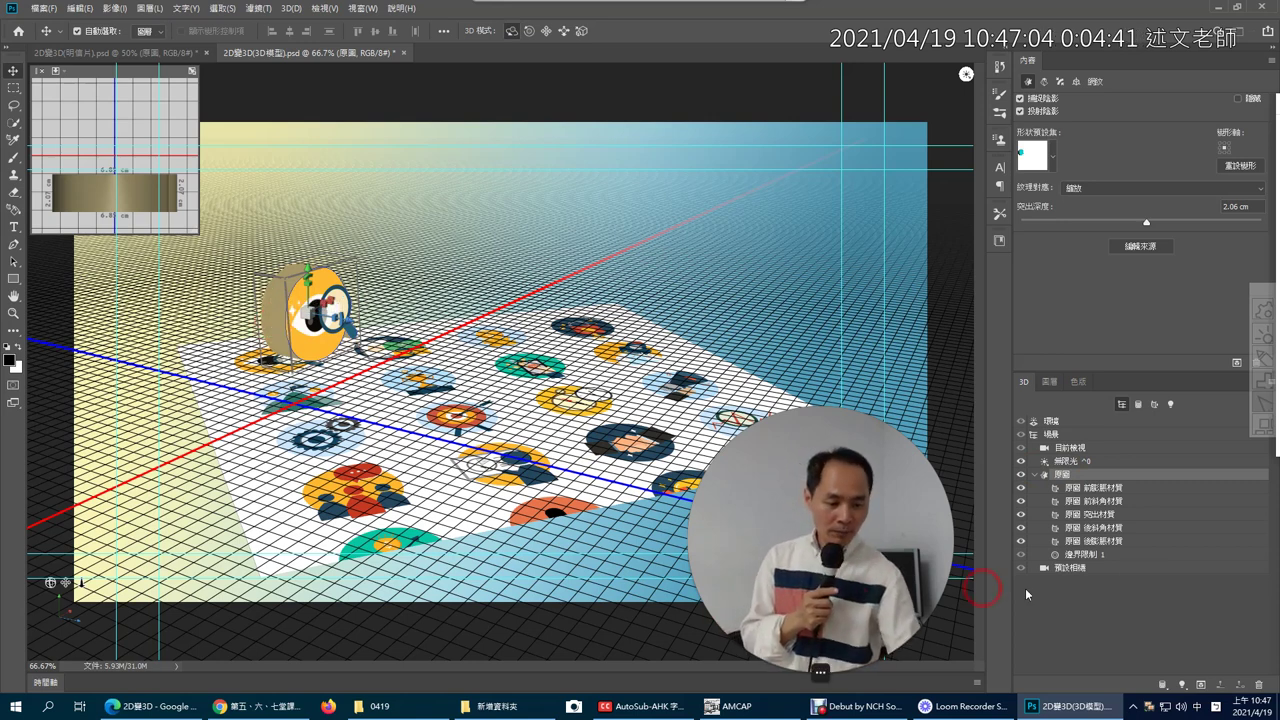
pyautogui.click(1115, 517)
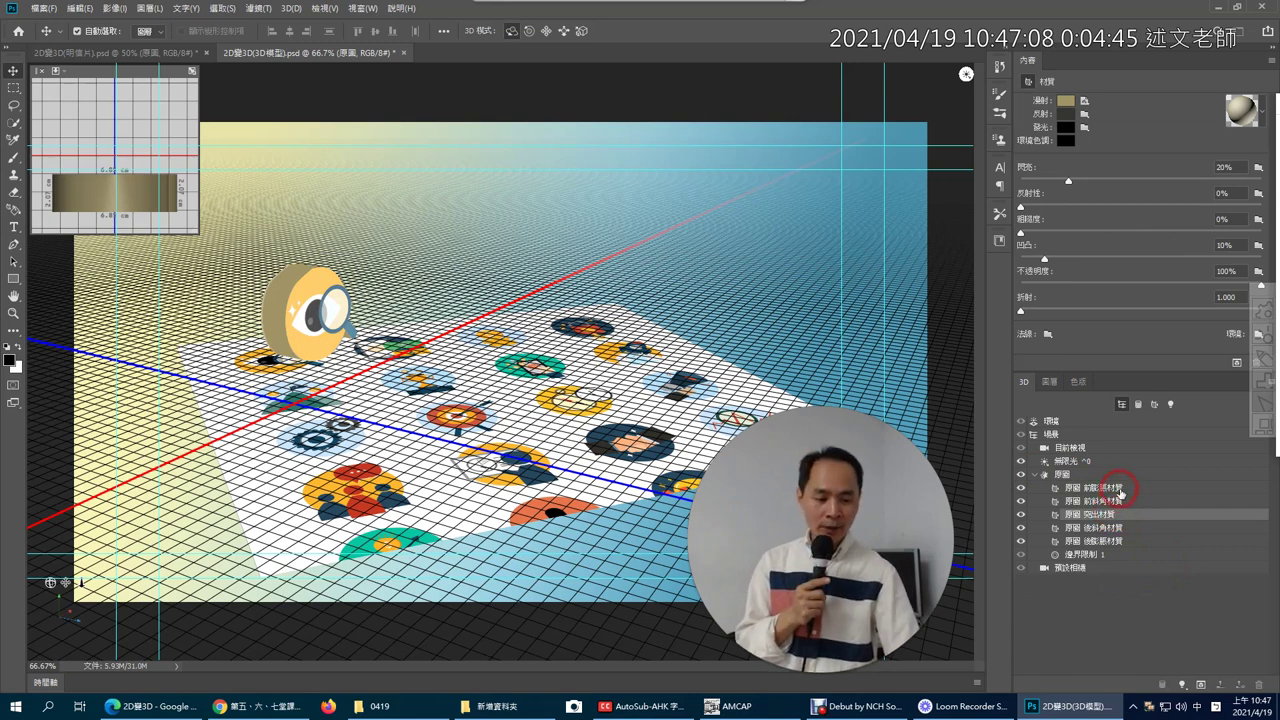
pyautogui.click(1120, 502)
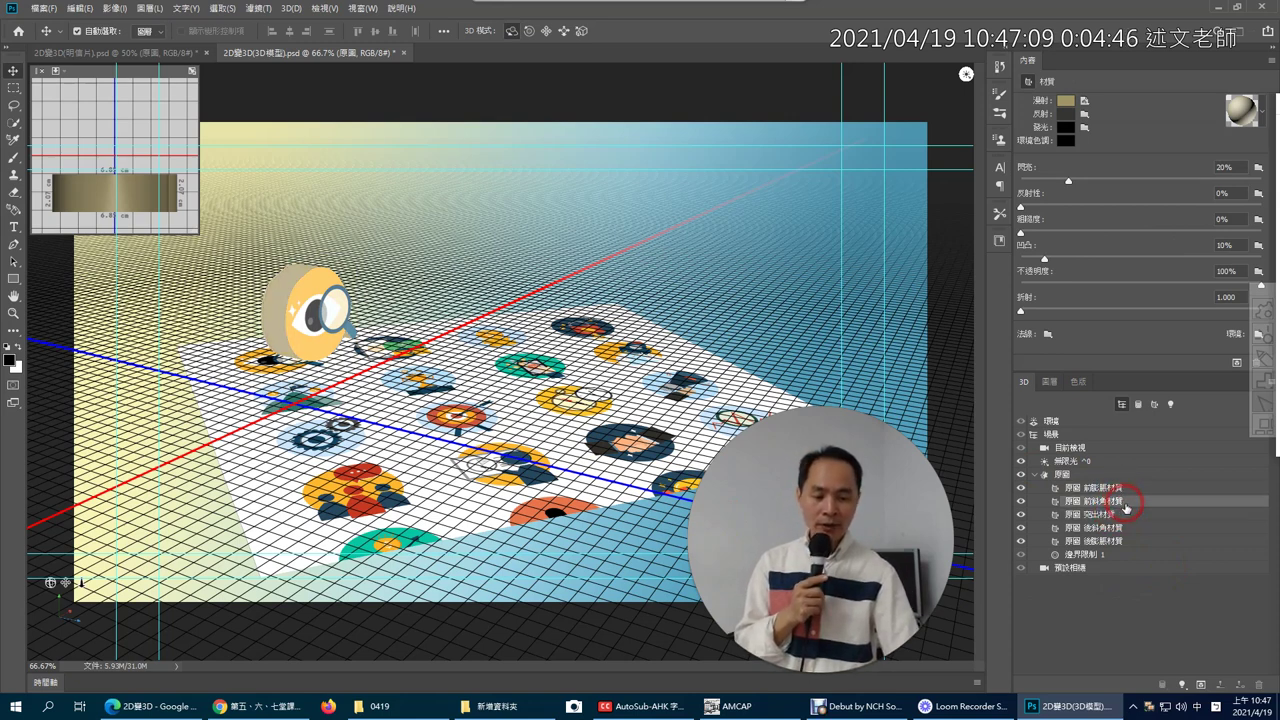
pyautogui.click(1108, 476)
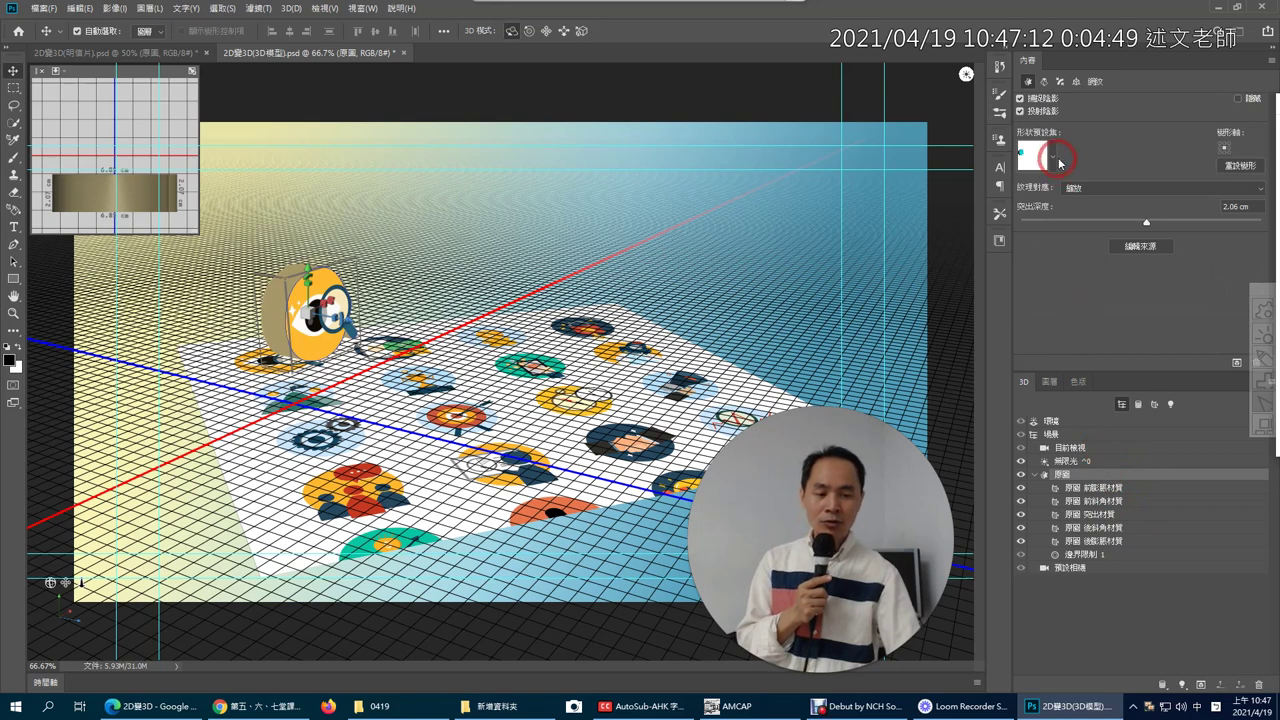
pyautogui.click(1057, 159)
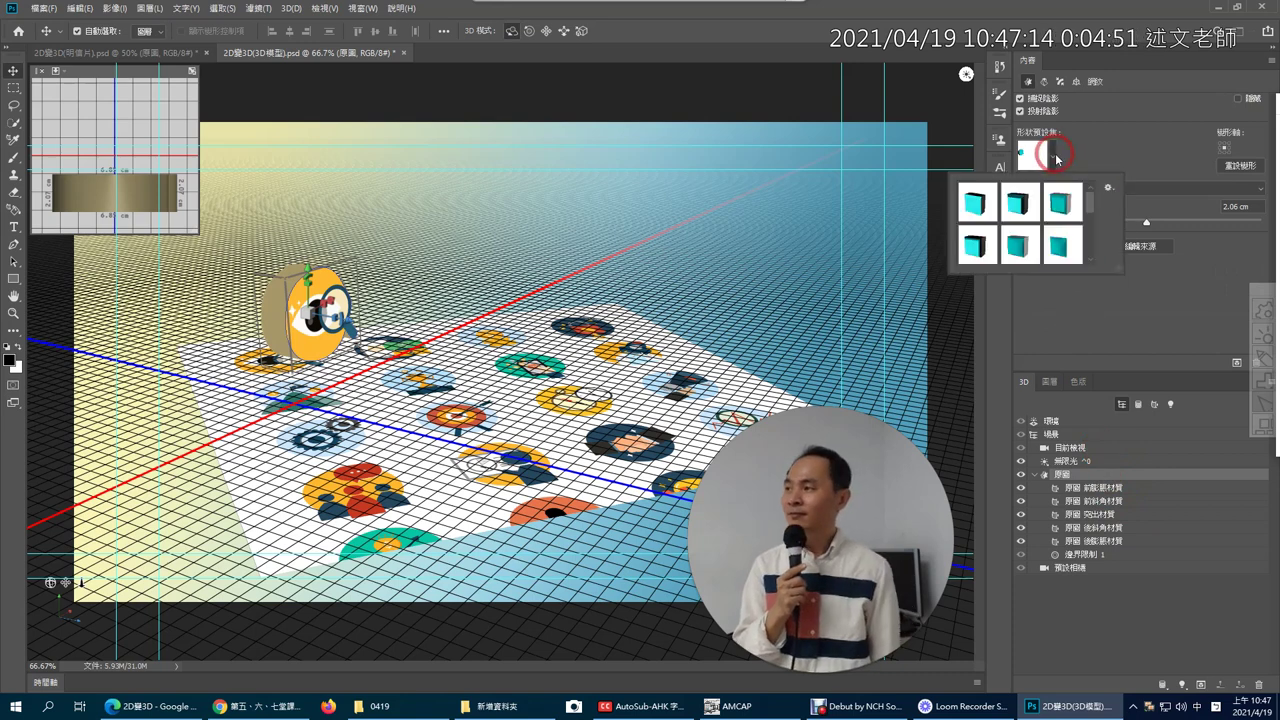